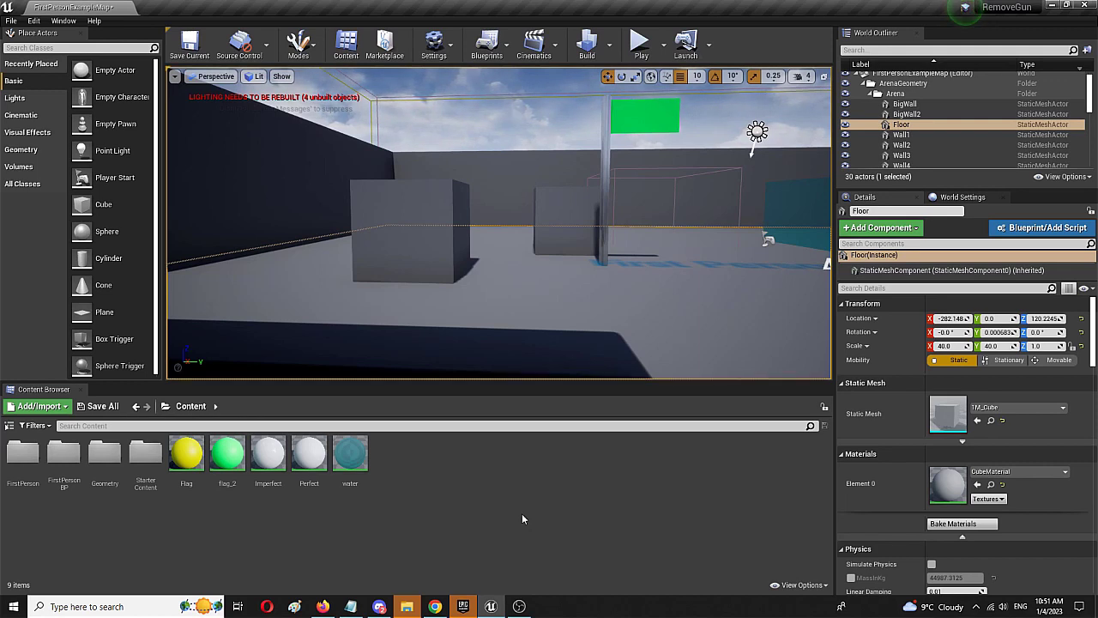
# Create a material named NormNoPro in the Content folder and open it for editing.
pyautogui.rightClick(413, 451)
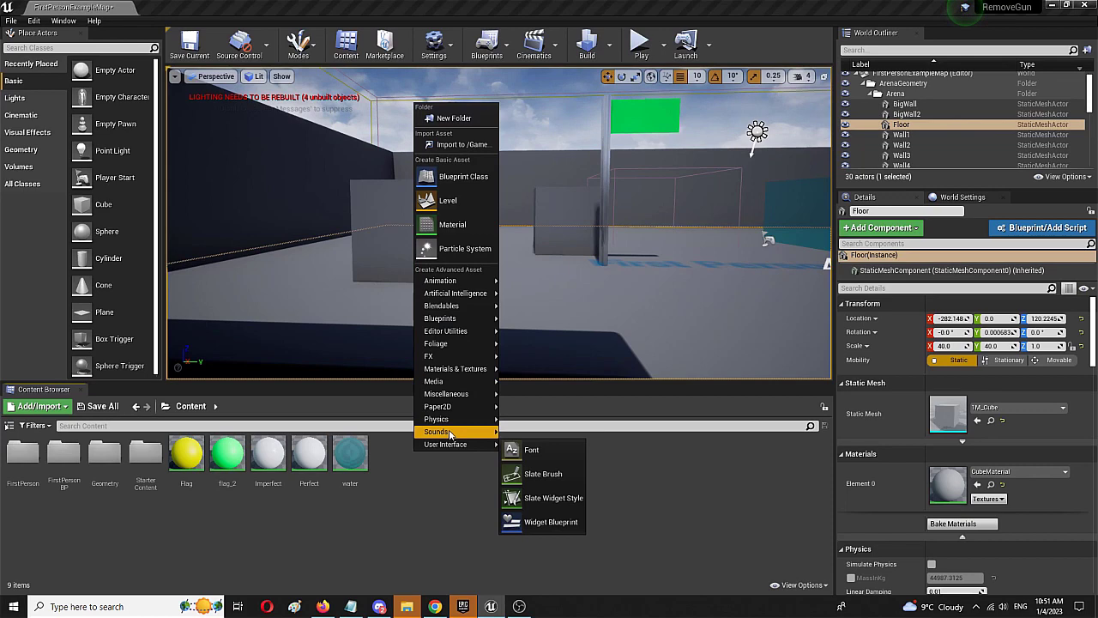
pyautogui.click(453, 225)
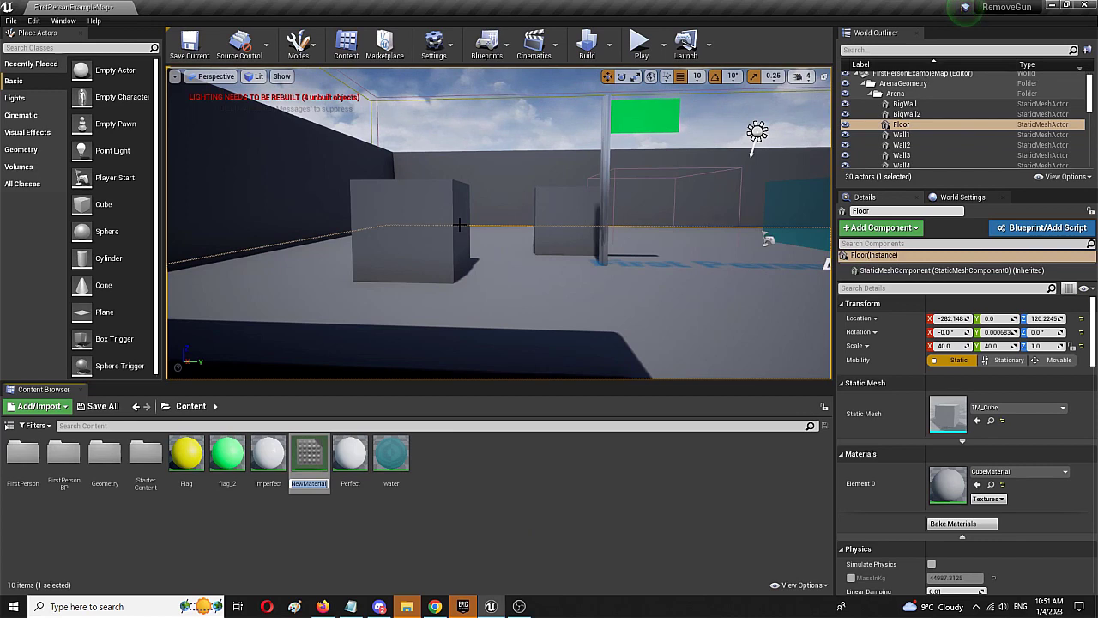
pyautogui.write('Norm')
pyautogui.write('Pn')
pyautogui.press('BackSpace')
pyautogui.press('BackSpace')
pyautogui.press('BackSpace')
pyautogui.write('No')
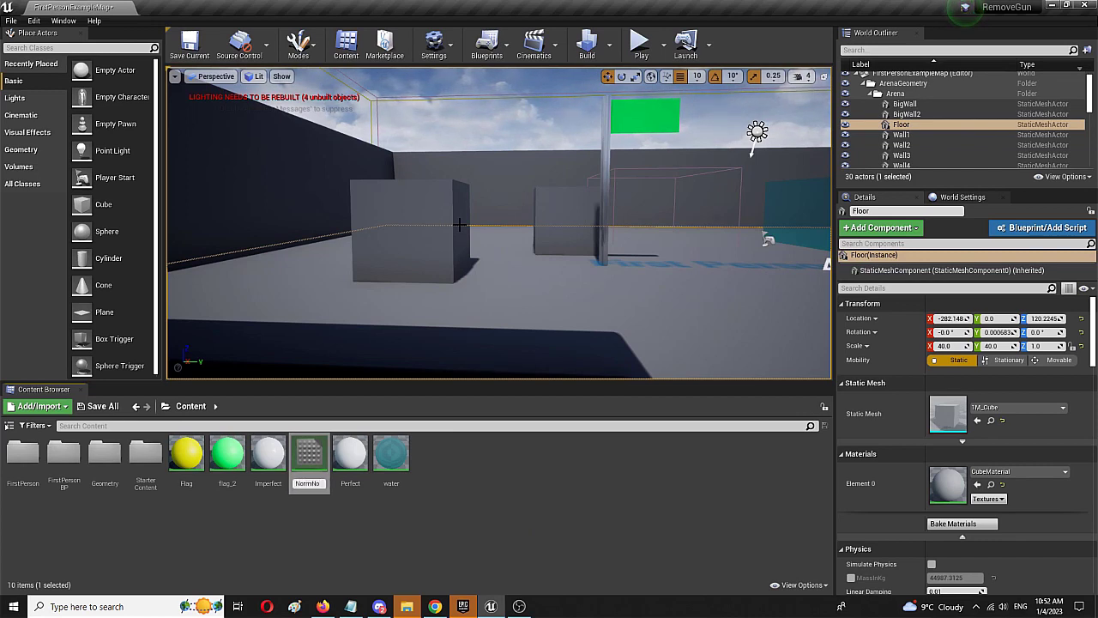
pyautogui.write('Pro')
pyautogui.press('Return')
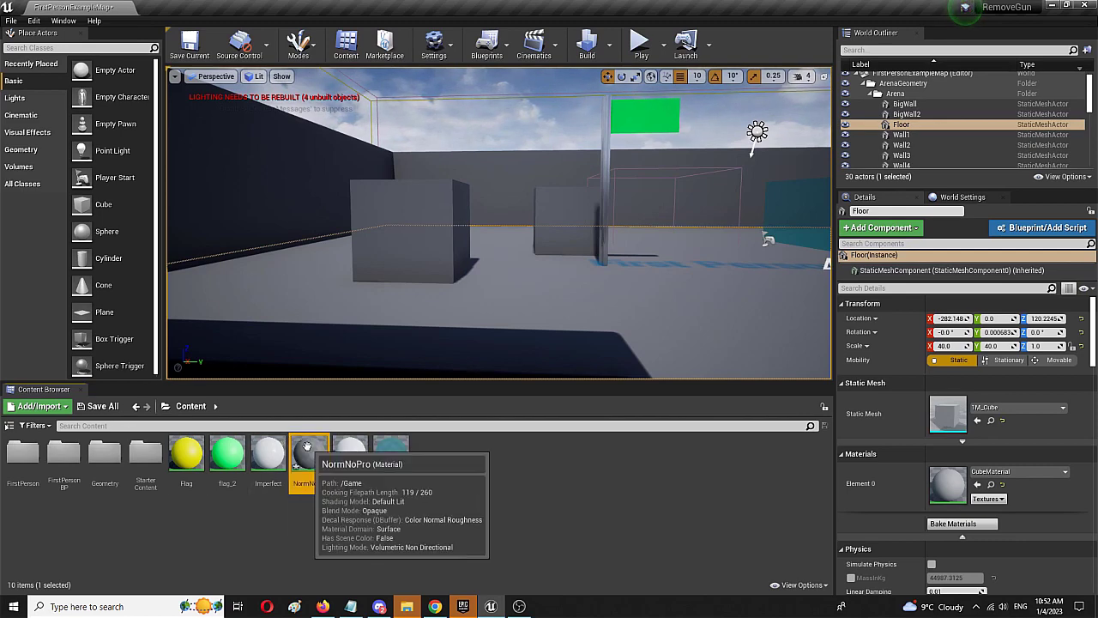
pyautogui.doubleClick(307, 451)
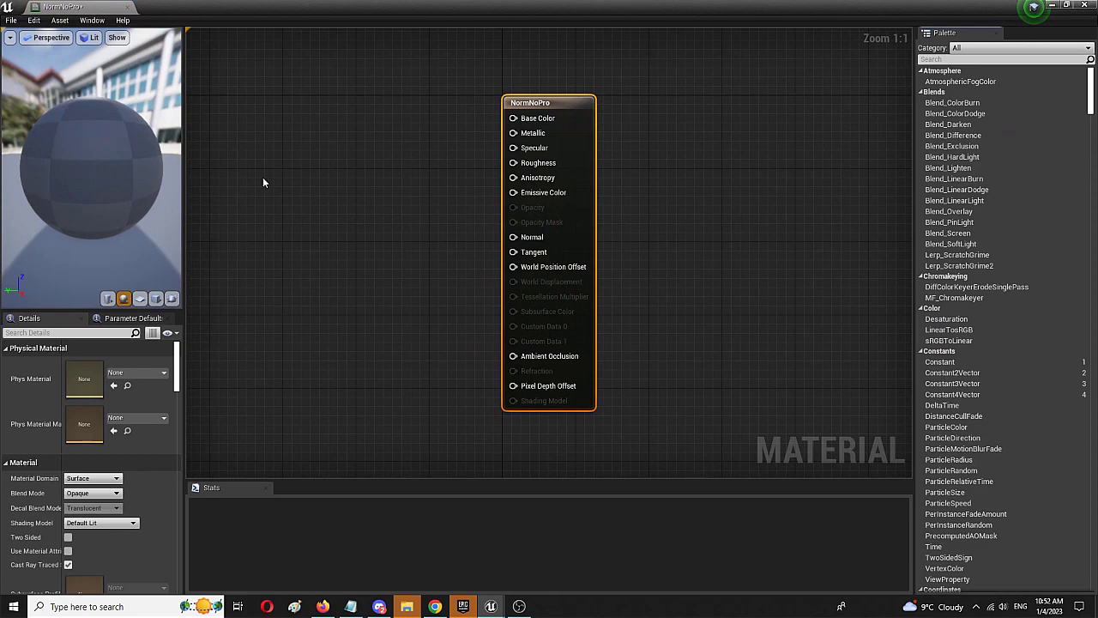
pyautogui.rightClick(293, 163)
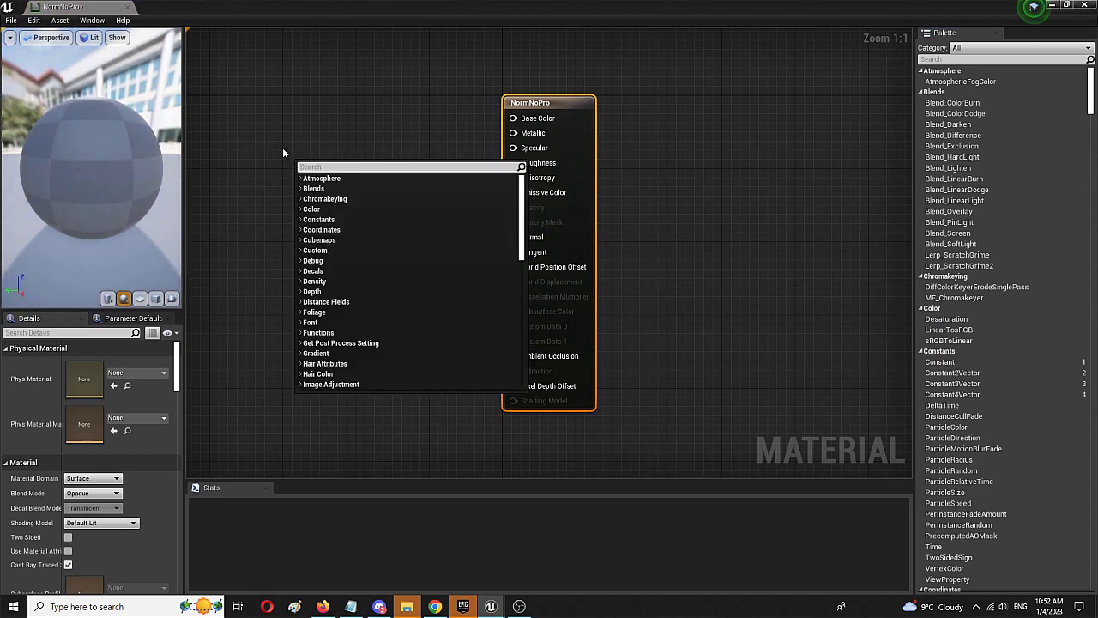
pyautogui.write('text')
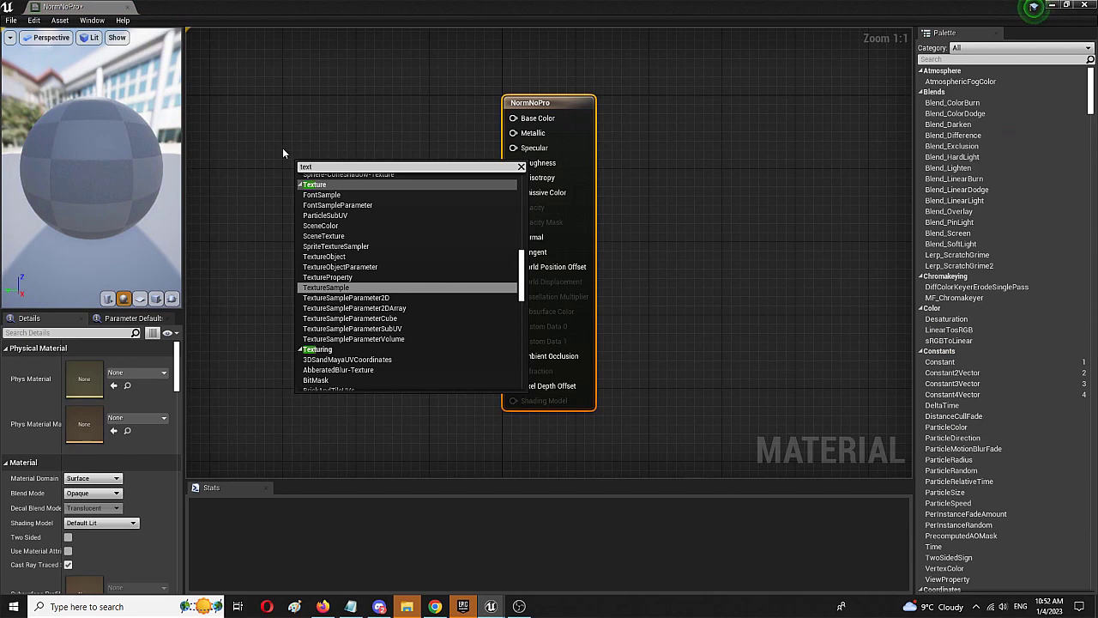
pyautogui.click(319, 194)
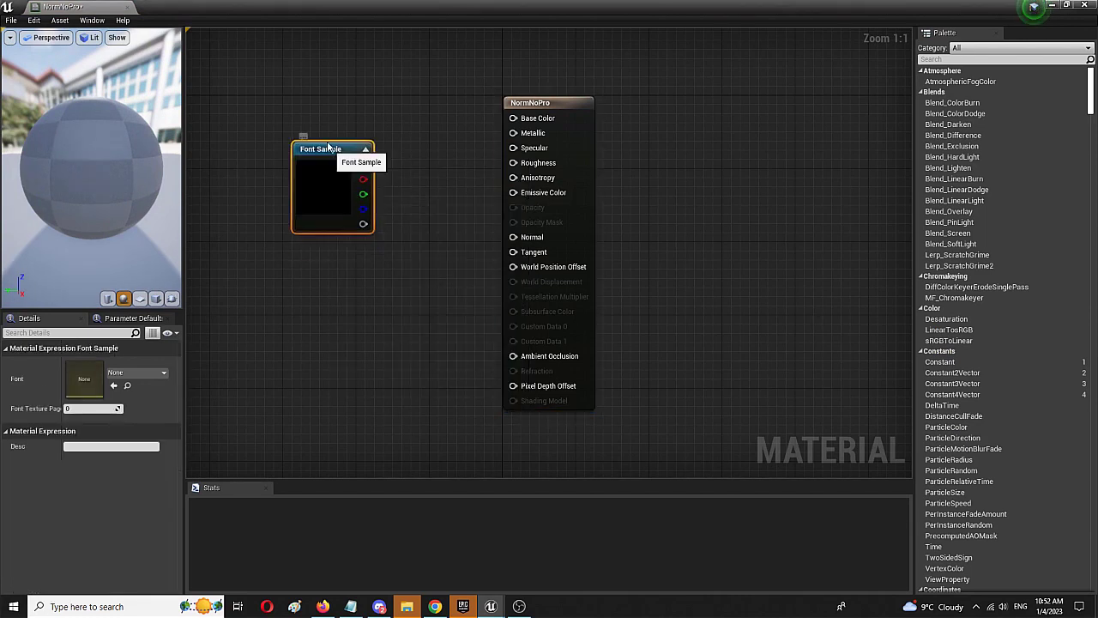
pyautogui.moveTo(328, 148); pyautogui.dragTo(319, 93)
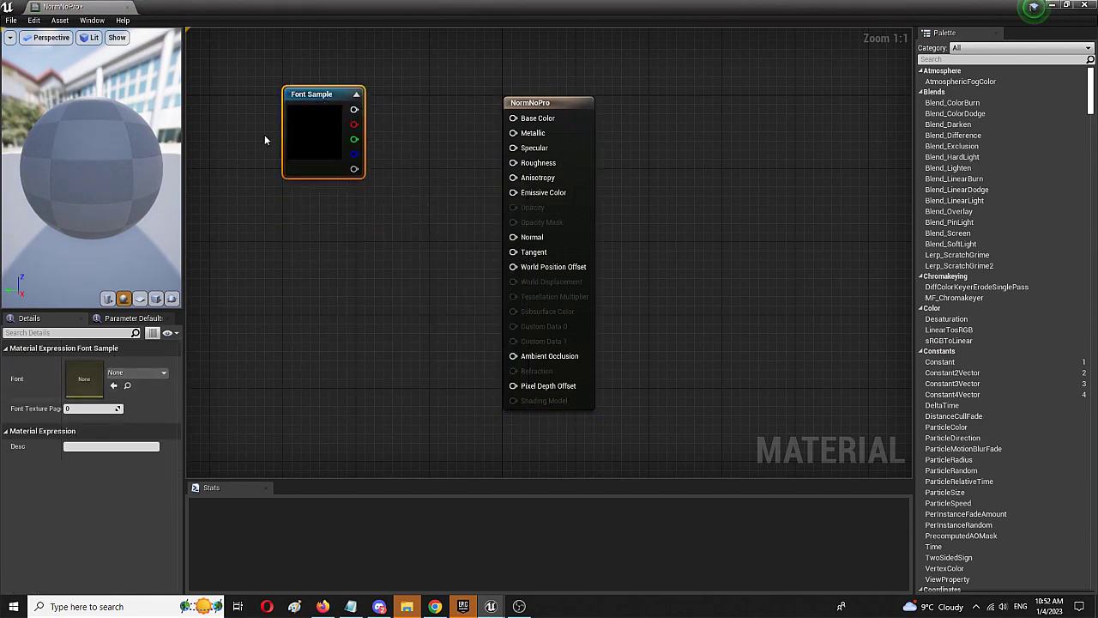
pyautogui.click(141, 376)
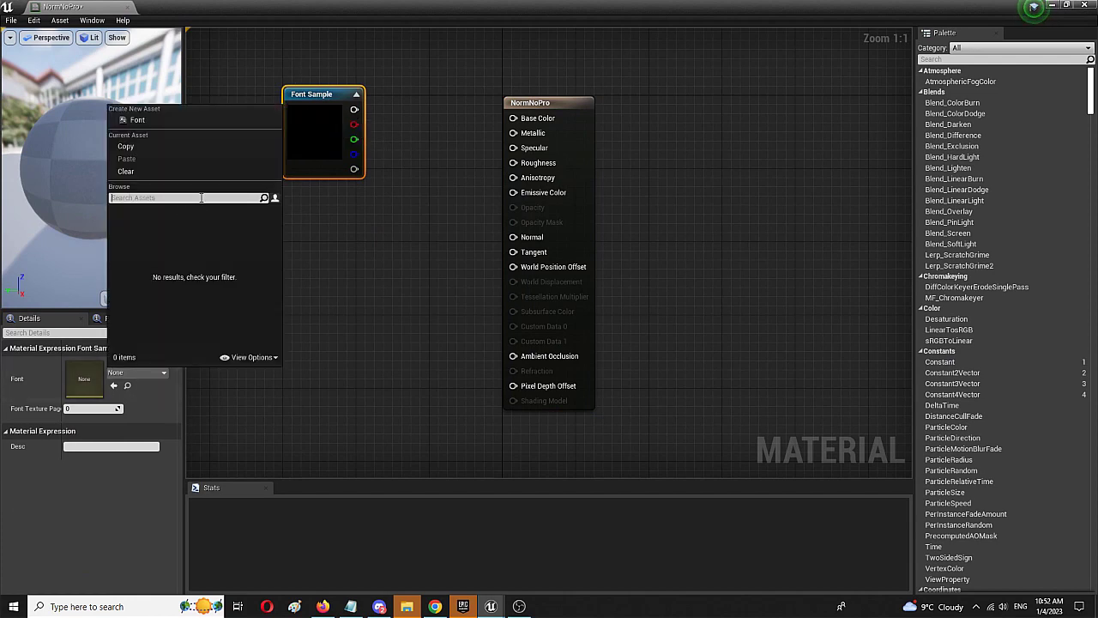
pyautogui.click(372, 206)
pyautogui.click(307, 96)
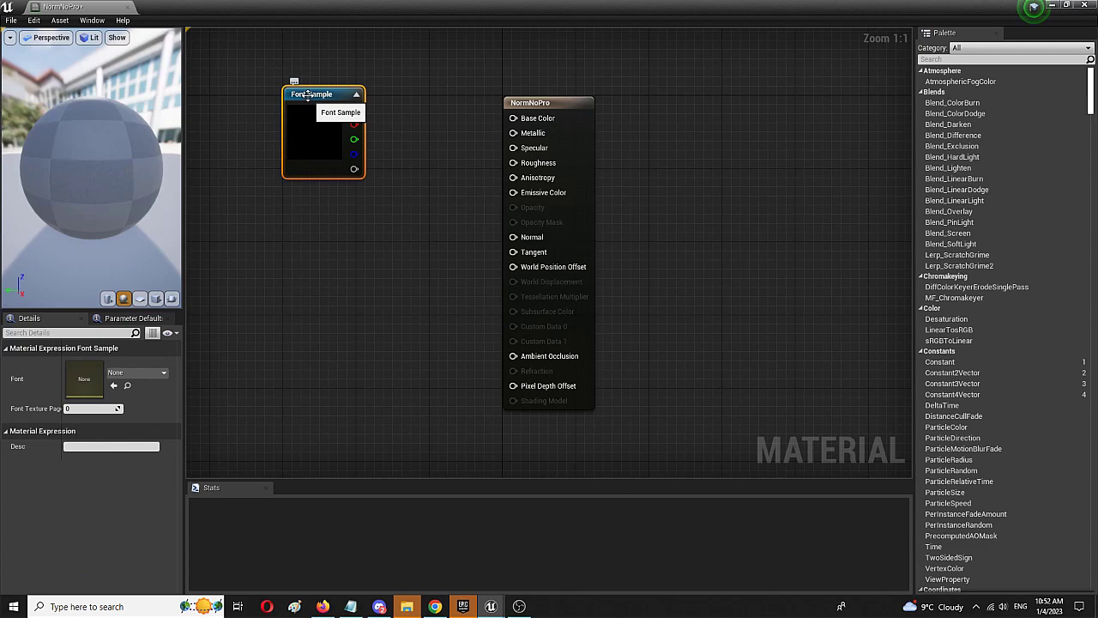
pyautogui.press('Delete')
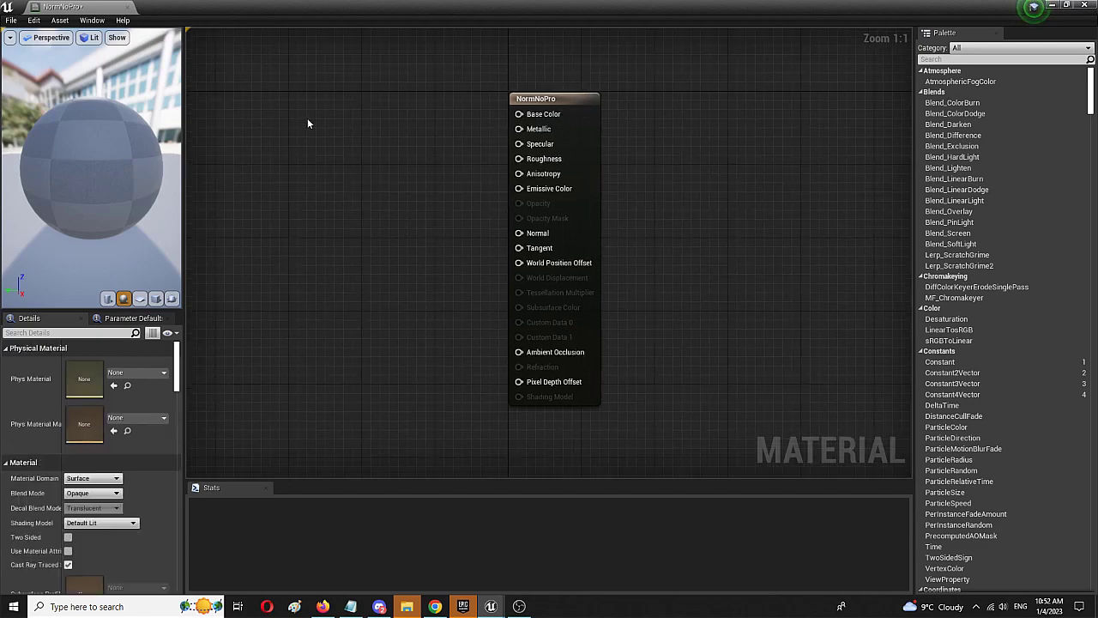
# Add a Texture Sample node to the NormNoPro graph and assign it the T_Ceramic_Tile_M texture.
pyautogui.rightClick(308, 123)
pyautogui.write('texture')
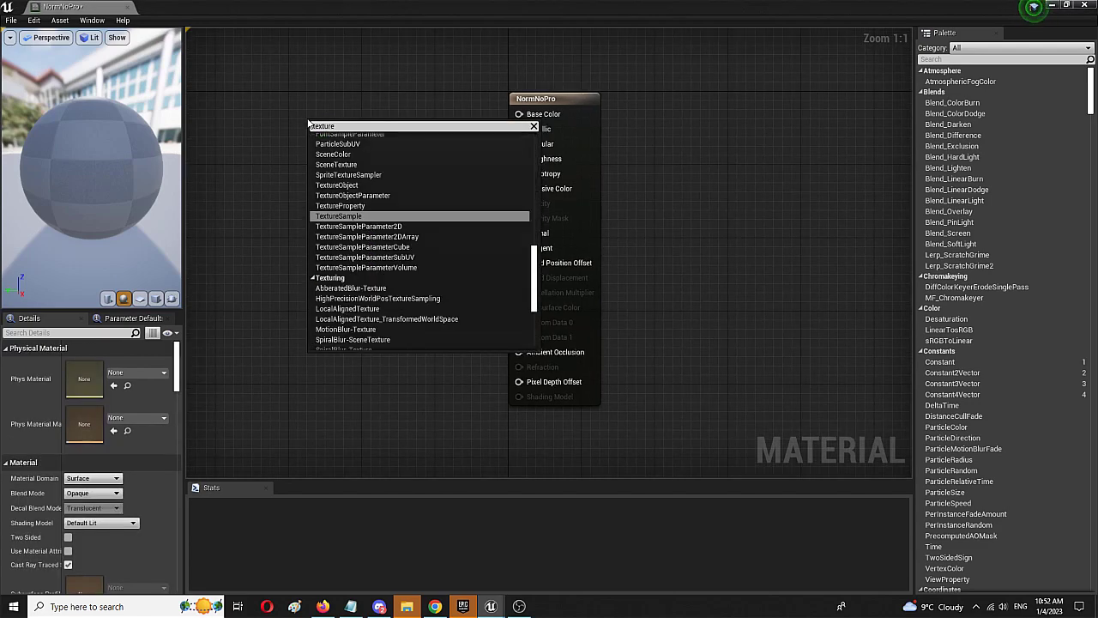
pyautogui.click(343, 216)
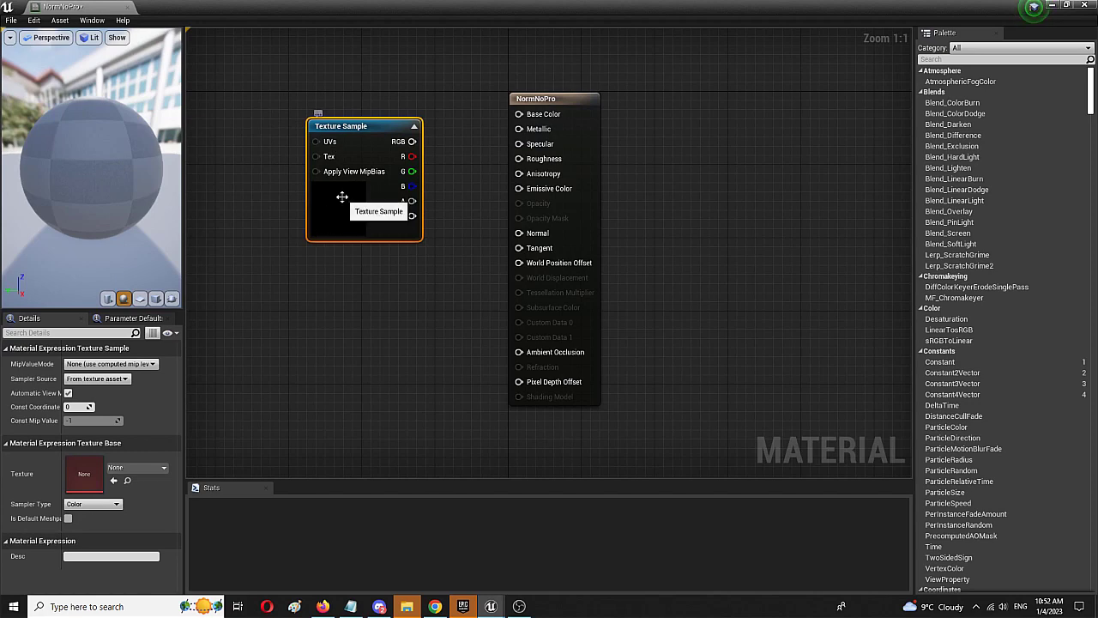
pyautogui.click(137, 467)
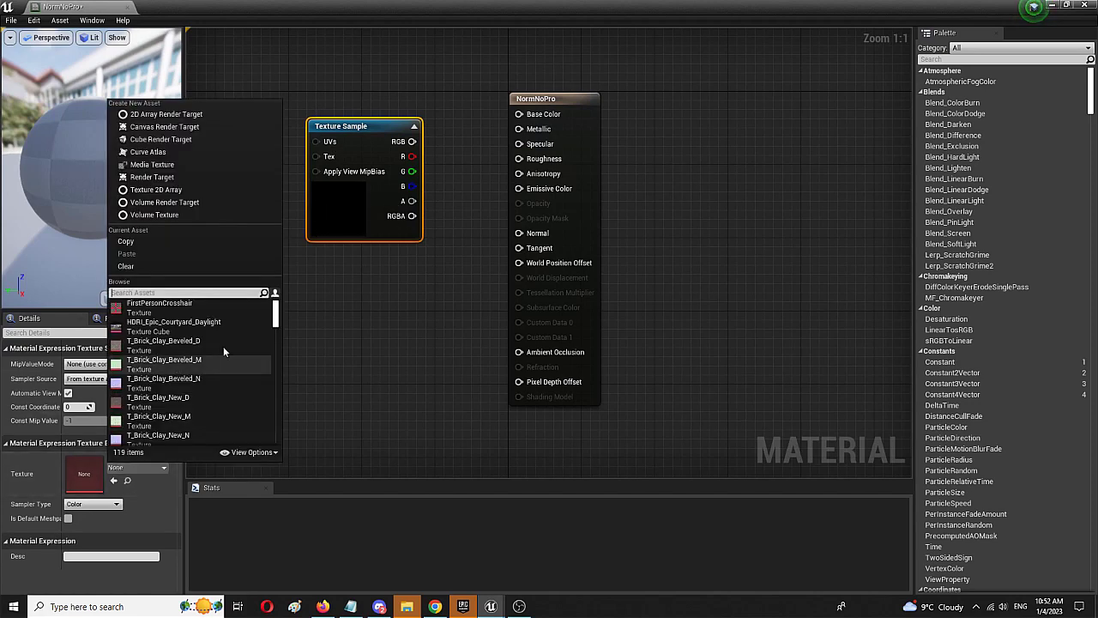
pyautogui.scroll(-5, 246, 318)
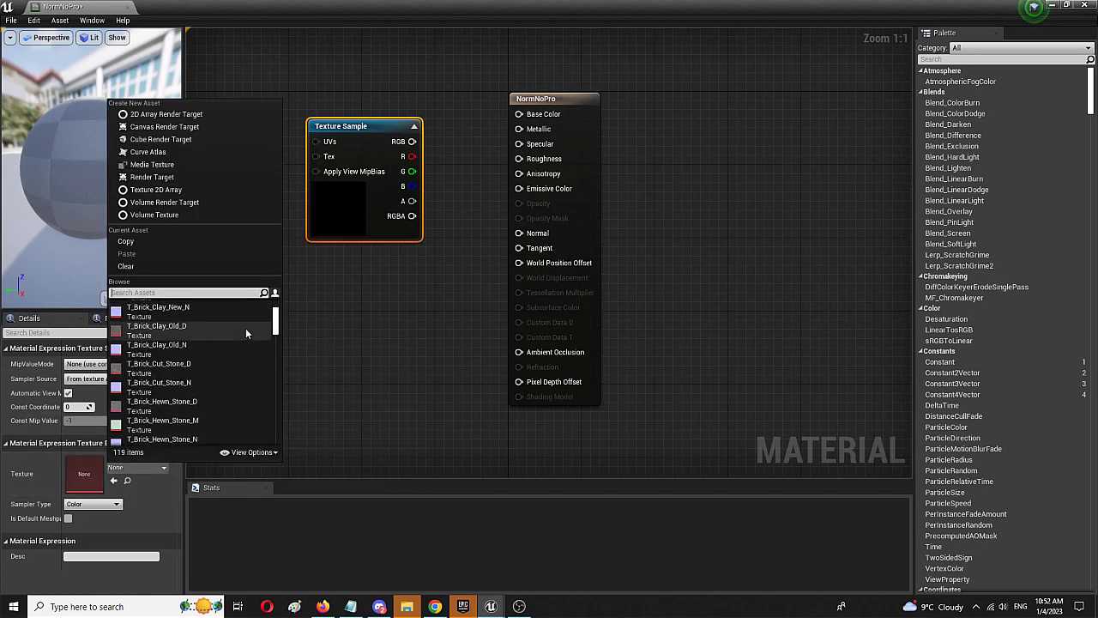
pyautogui.scroll(-4, 245, 328)
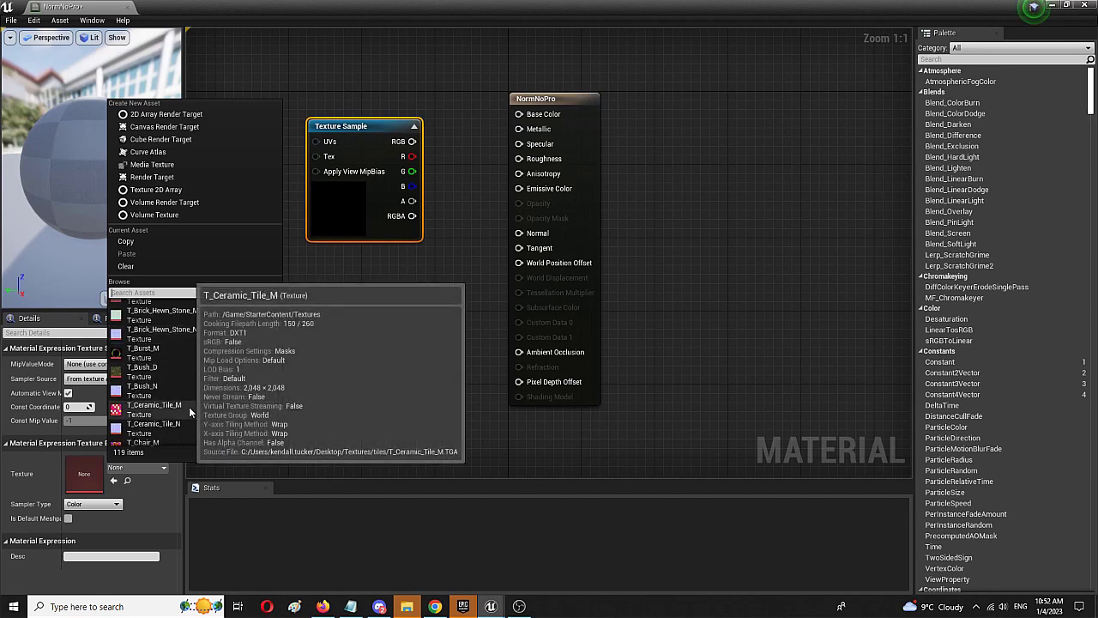
pyautogui.click(158, 409)
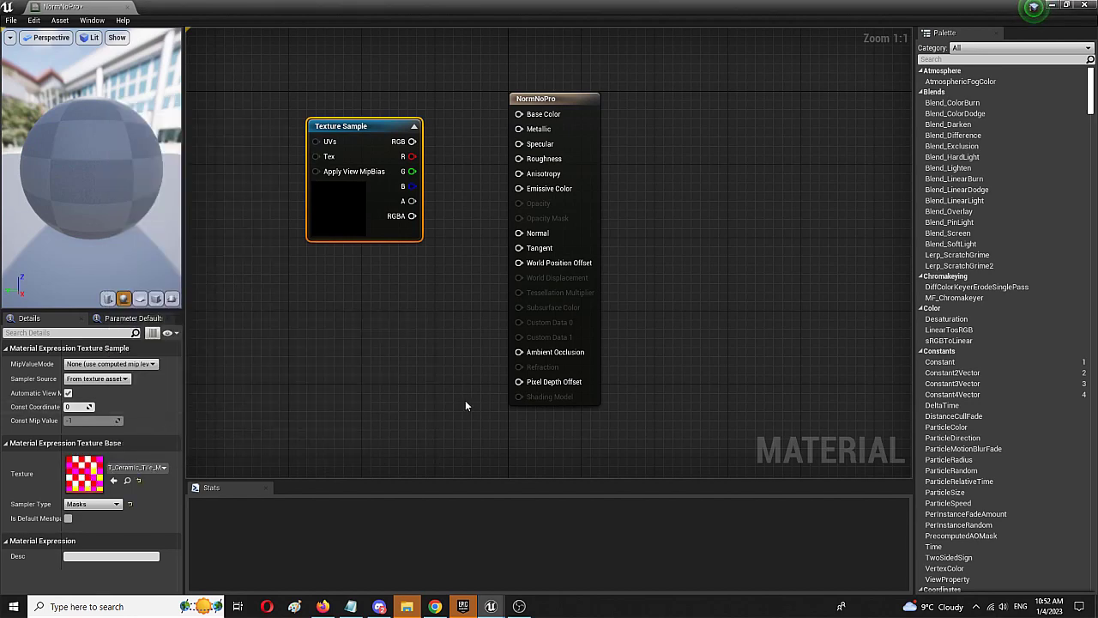
# Connect the Texture Sample's RGB output to the material's Base Color and save NormNoPro.
pyautogui.moveTo(322, 126); pyautogui.dragTo(285, 99)
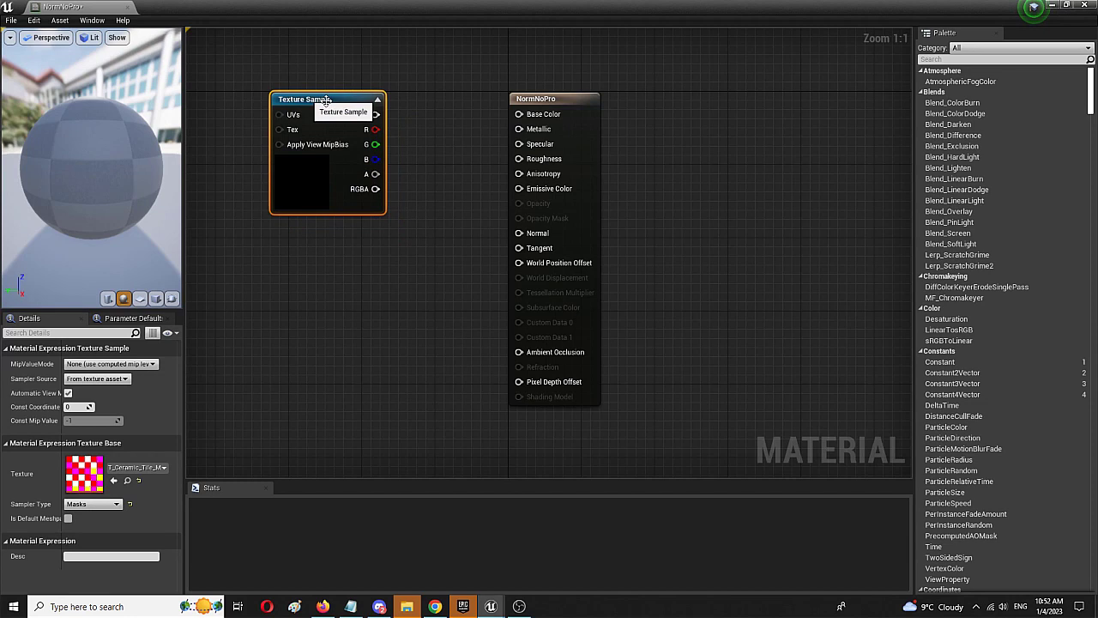
pyautogui.moveTo(371, 122); pyautogui.dragTo(519, 115)
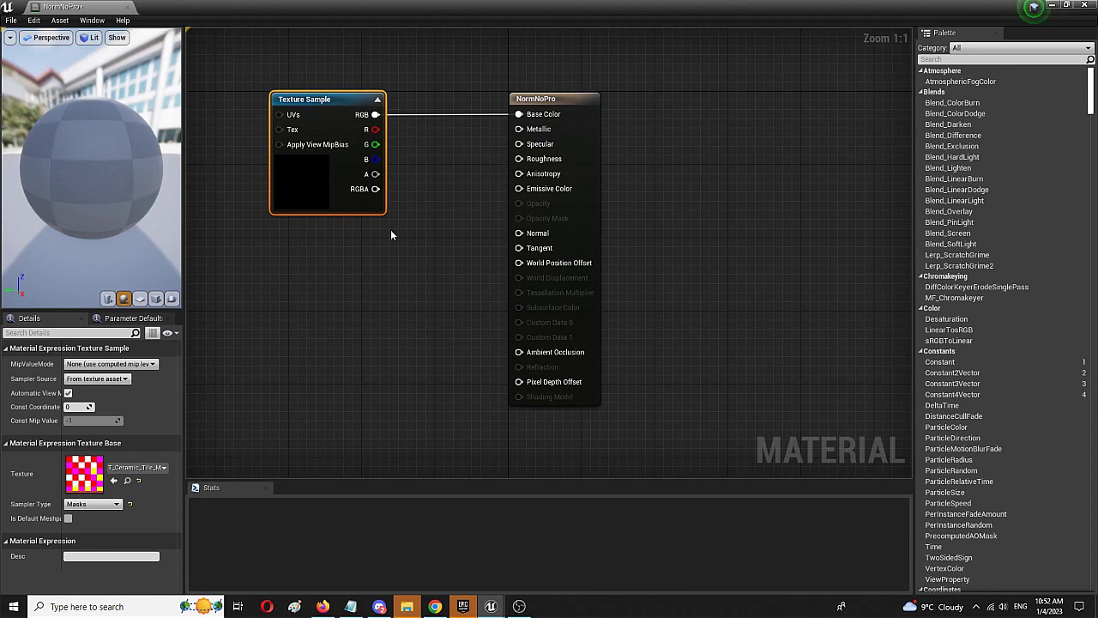
pyautogui.click(11, 20)
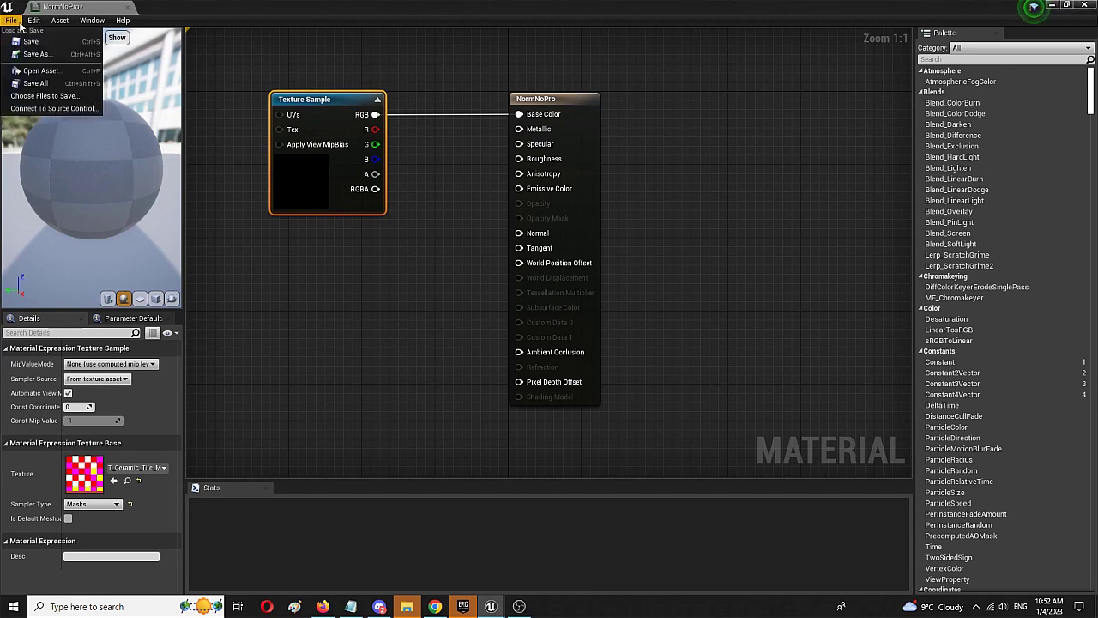
pyautogui.click(19, 43)
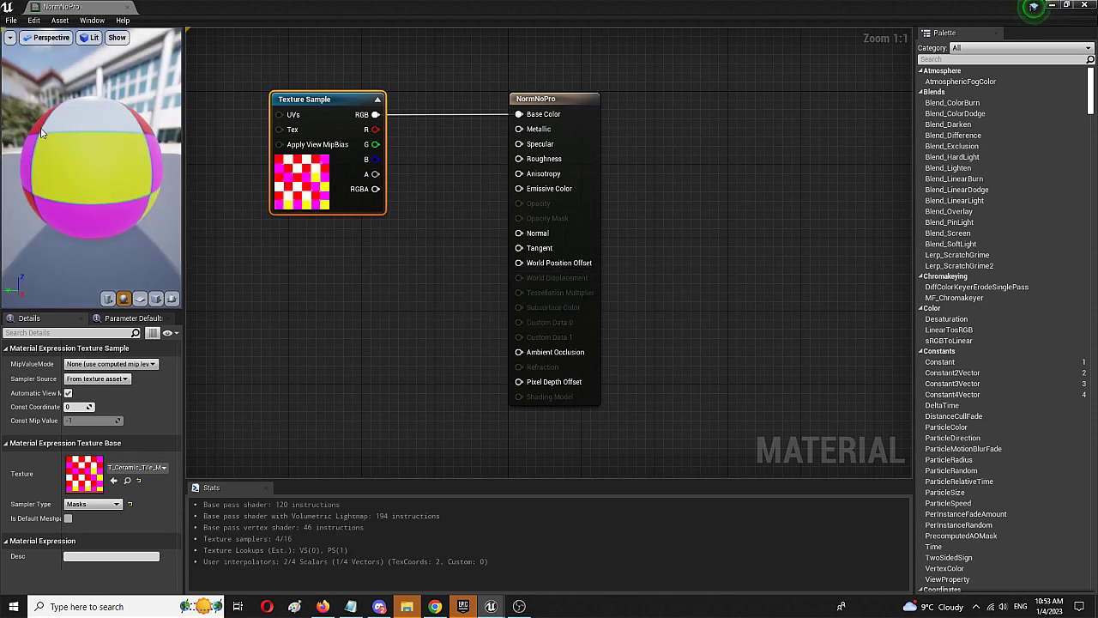
pyautogui.scroll(-3, 51, 155)
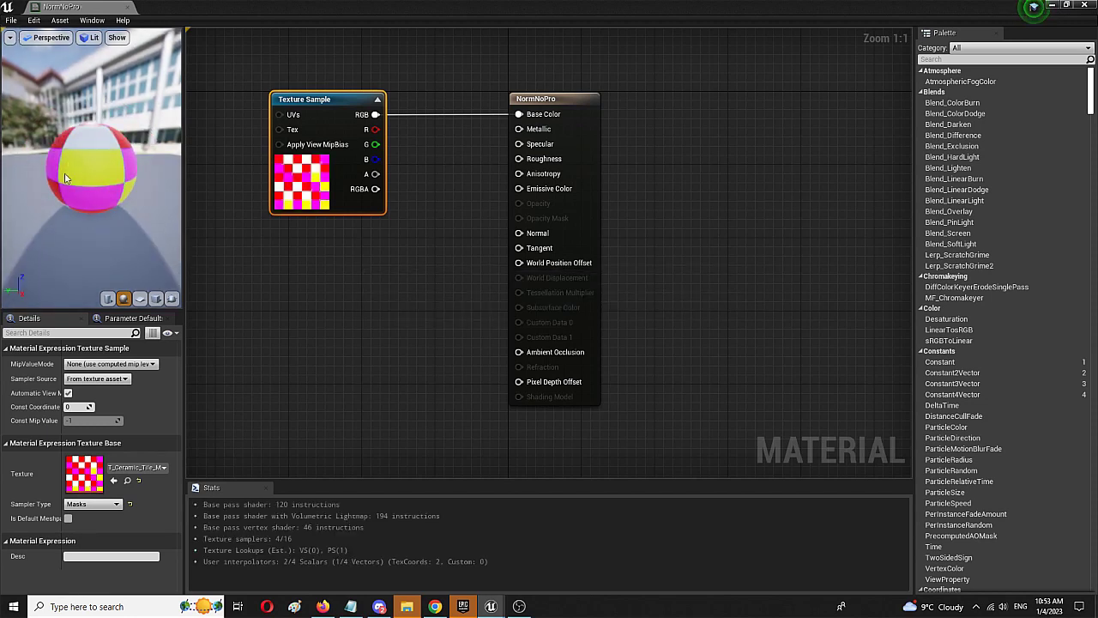
# Dock the NormNoPro editor beside the level editor and create a material named Projection in the Content folder.
pyautogui.moveTo(75, 7); pyautogui.dragTo(213, 7)
pyautogui.click(93, 6)
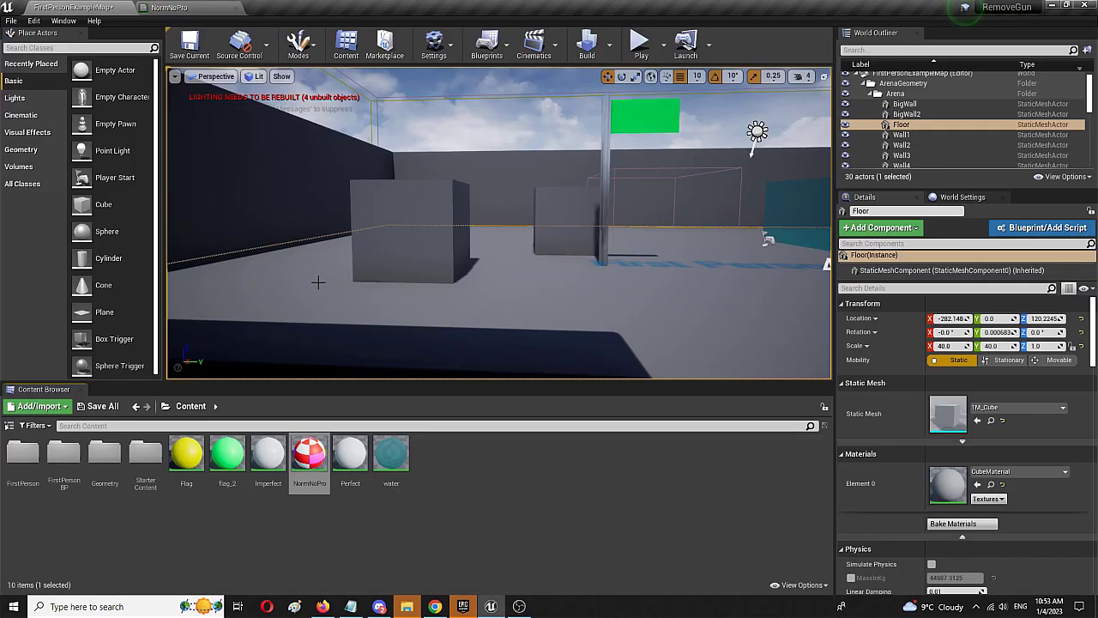
pyautogui.rightClick(436, 472)
pyautogui.moveTo(439, 473)
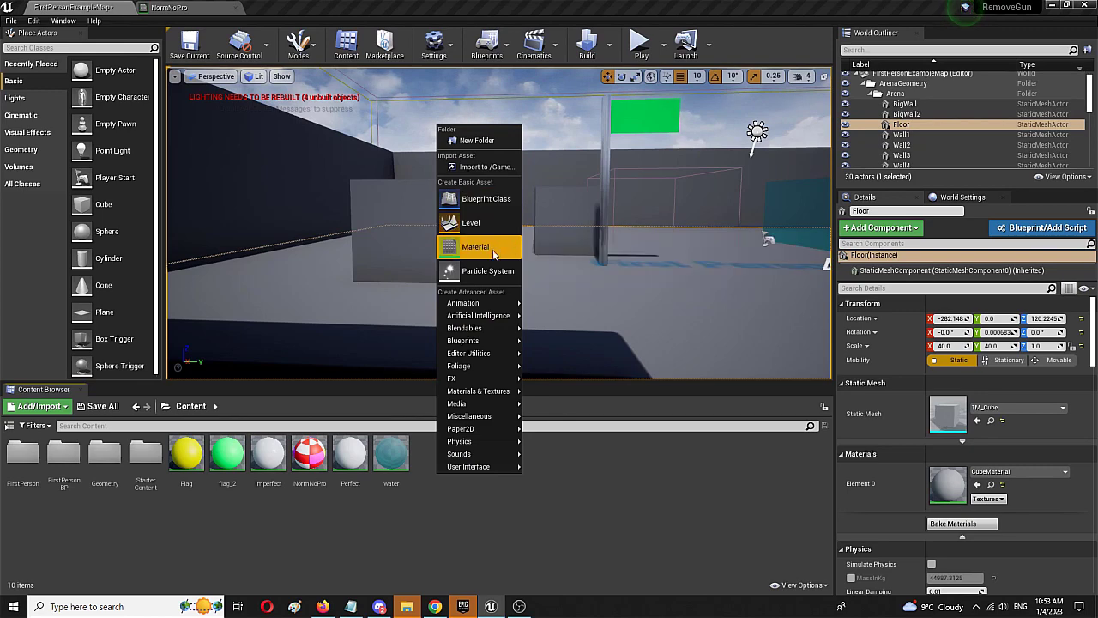
pyautogui.click(493, 248)
pyautogui.write('Pr')
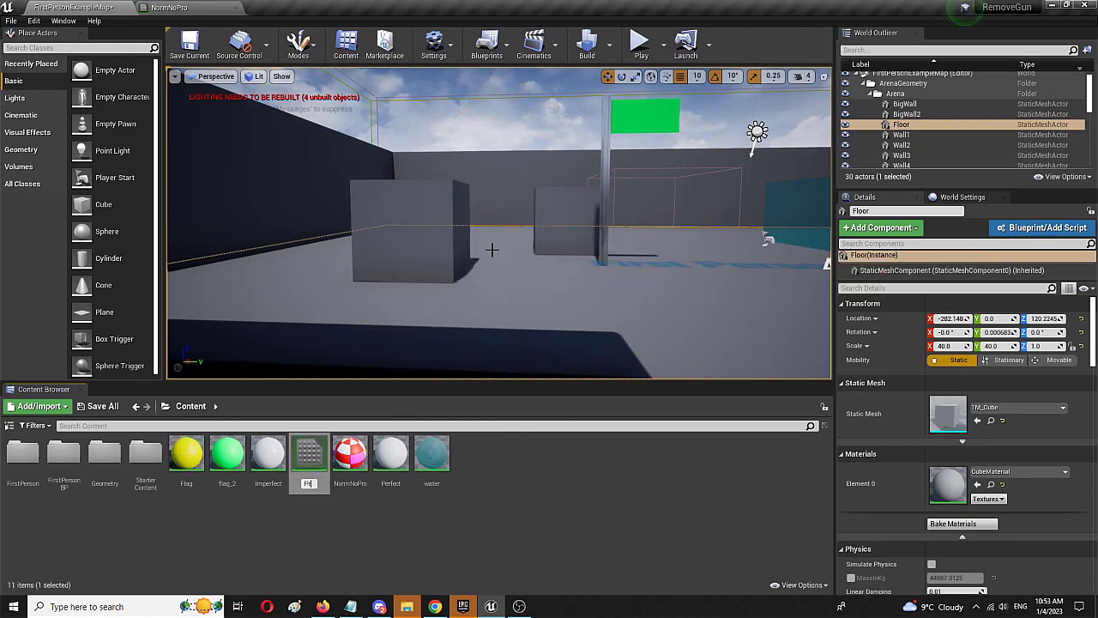
pyautogui.write('ojection')
pyautogui.press('Return')
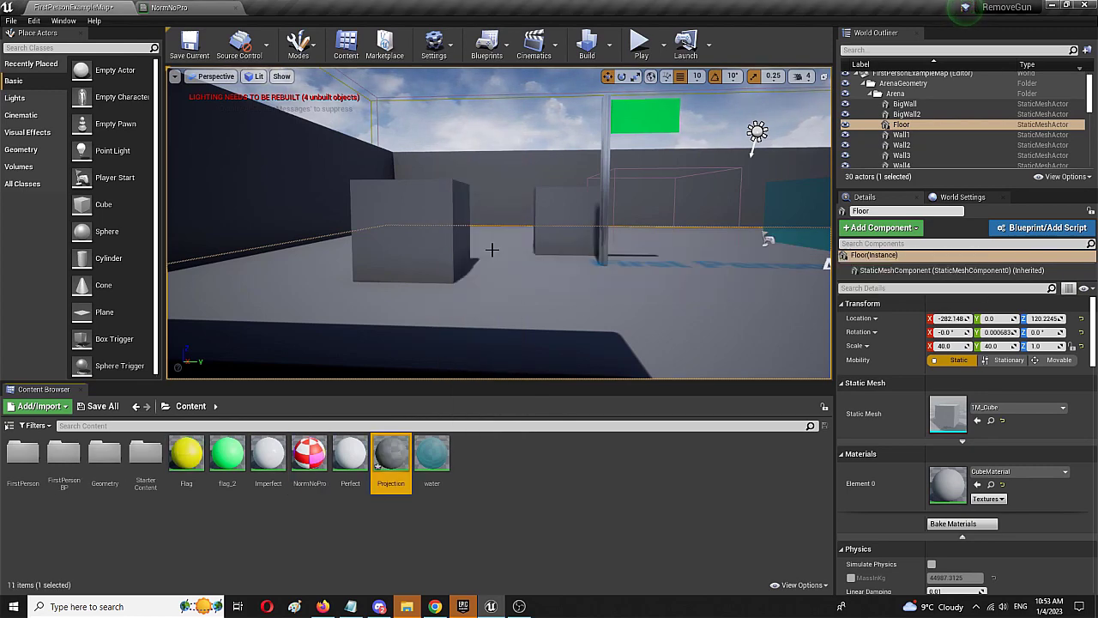
# Open the Projection material and place a ScreenPosition node well to the left of its main node.
pyautogui.doubleClick(390, 459)
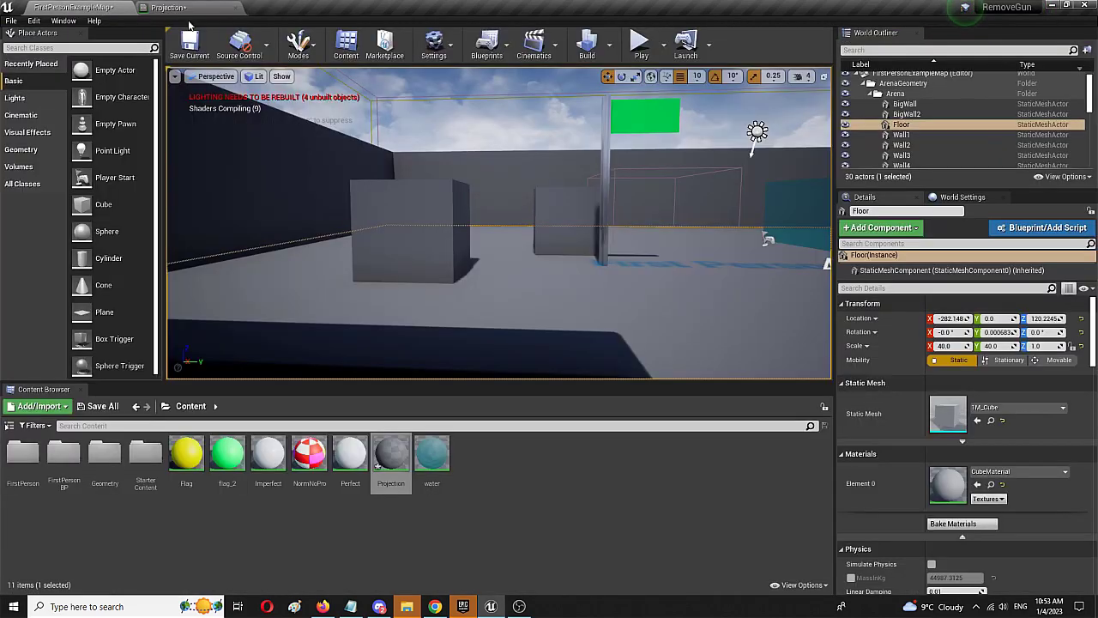
pyautogui.click(168, 8)
pyautogui.rightClick(268, 152)
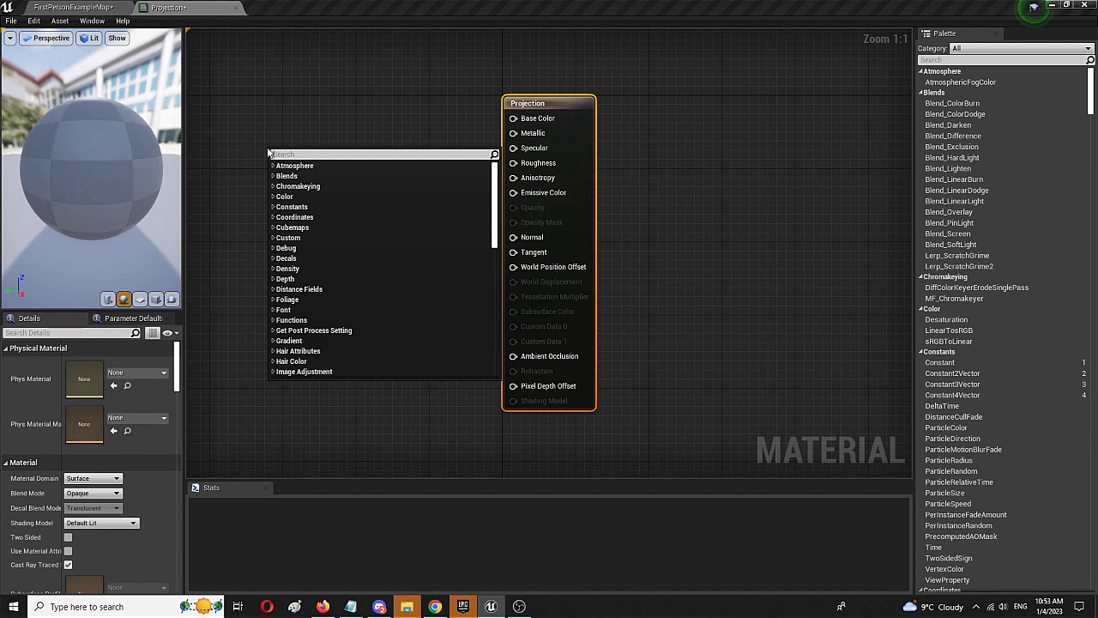
pyautogui.rightClick(279, 162)
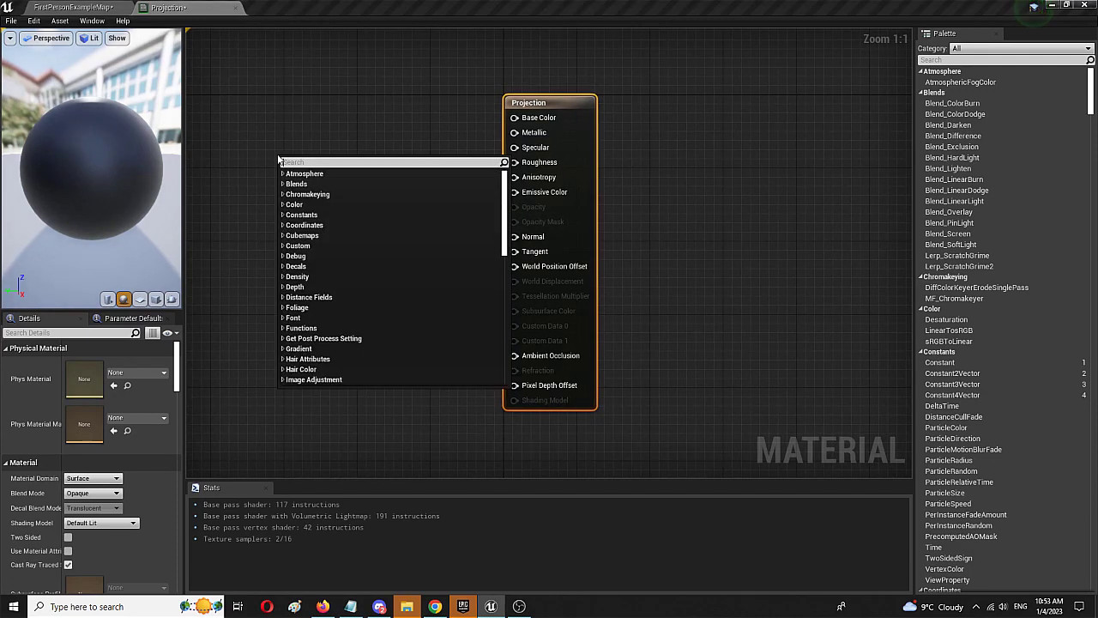
pyautogui.write('screen s')
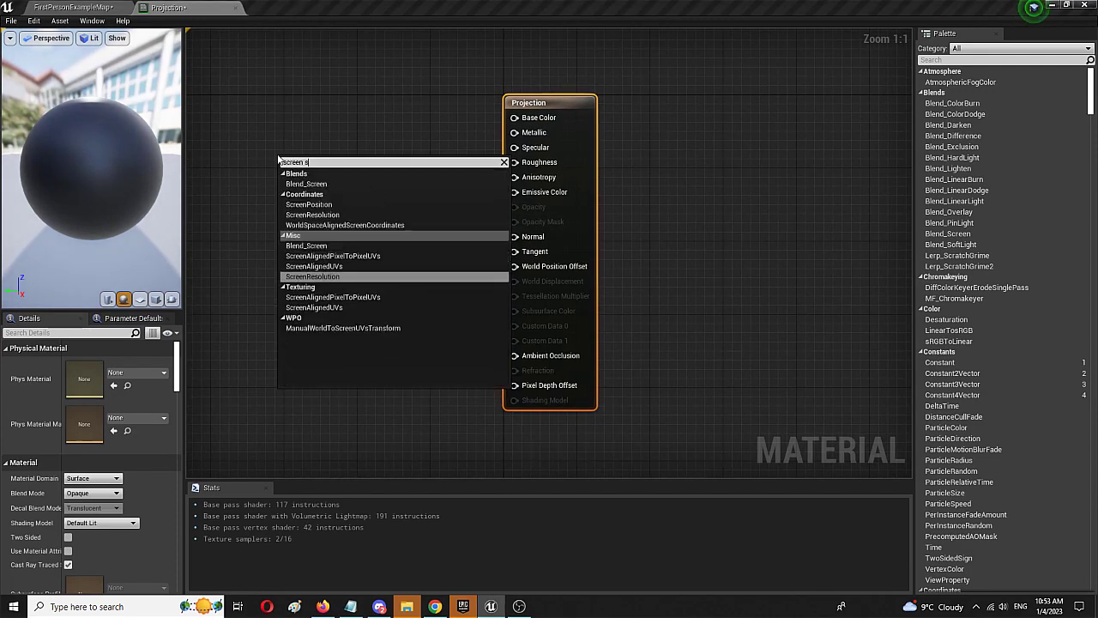
pyautogui.press('BackSpace')
pyautogui.write('posi')
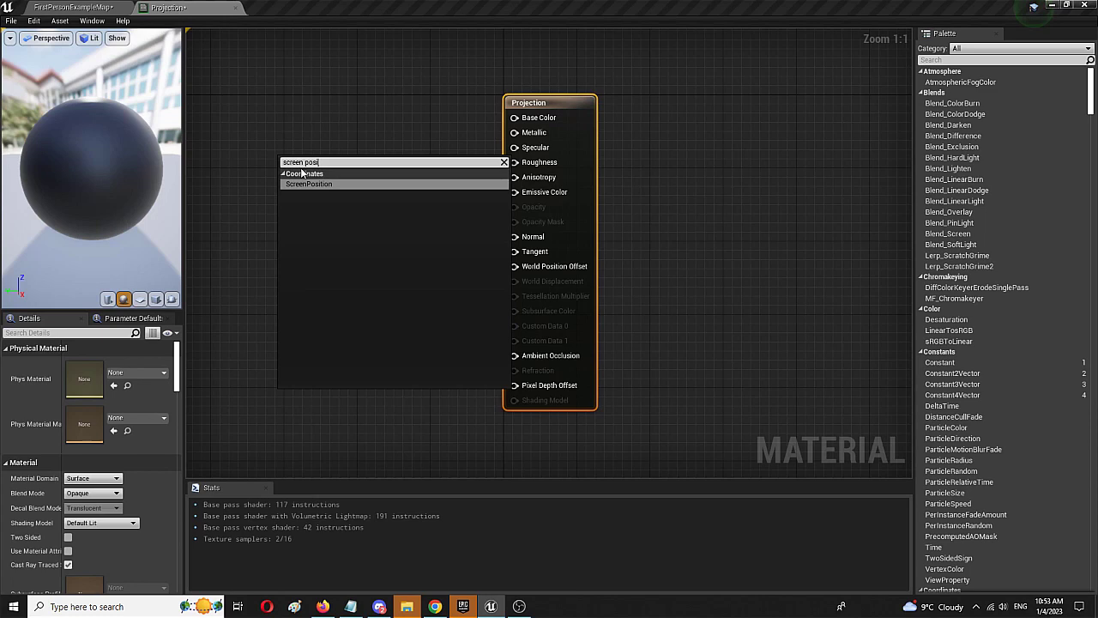
pyautogui.click(309, 185)
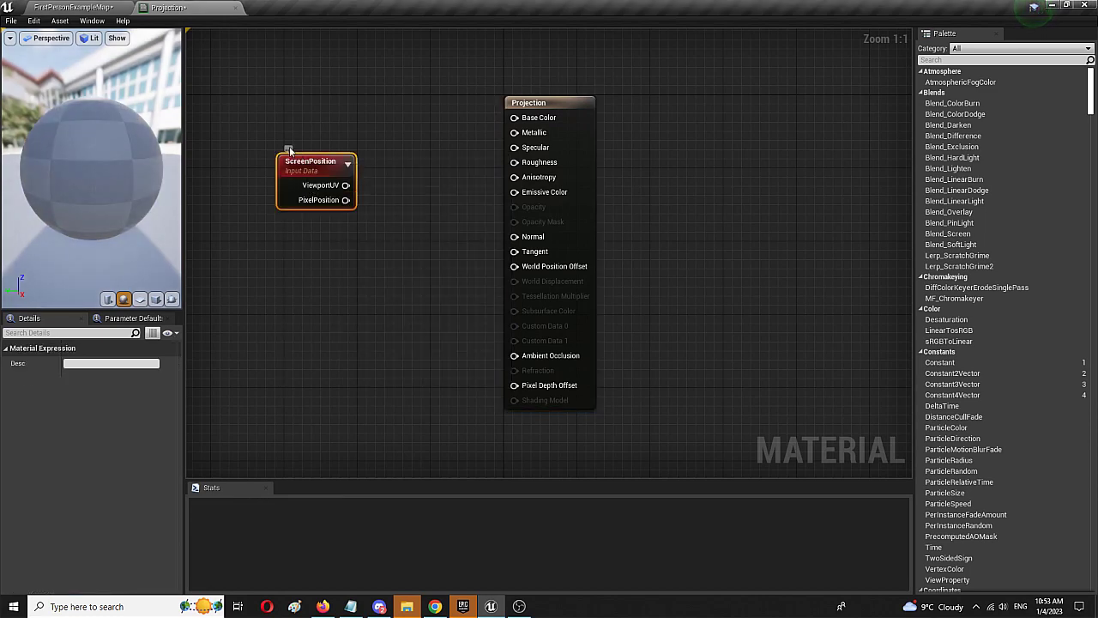
pyautogui.moveTo(296, 156); pyautogui.dragTo(257, 116)
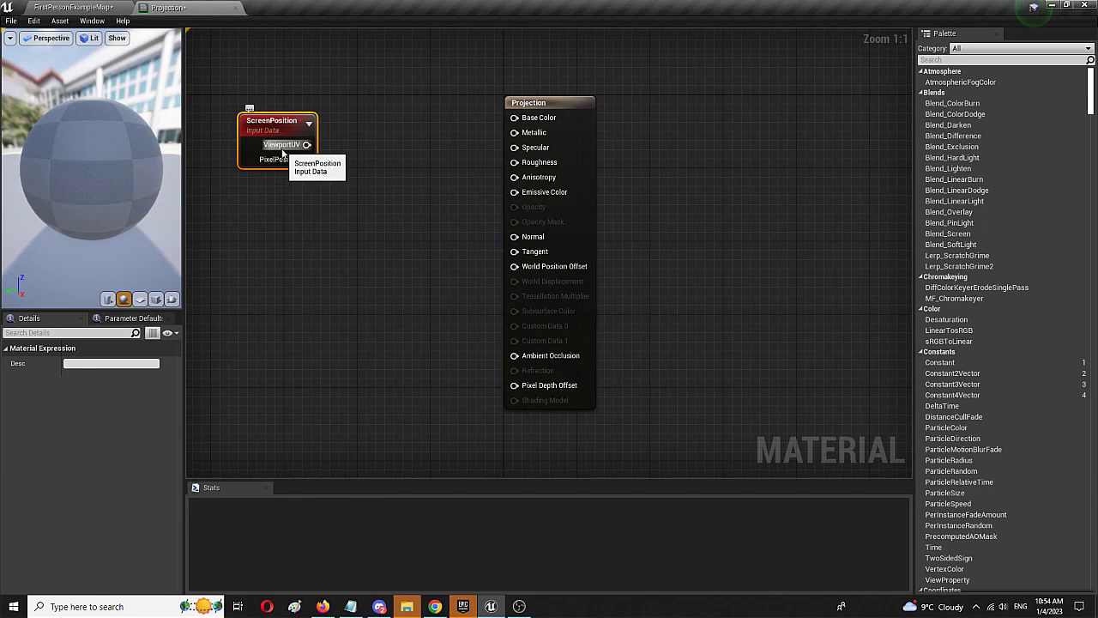
pyautogui.moveTo(375, 129); pyautogui.dragTo(427, 160, button='right')
pyautogui.moveTo(427, 161); pyautogui.dragTo(363, 143)
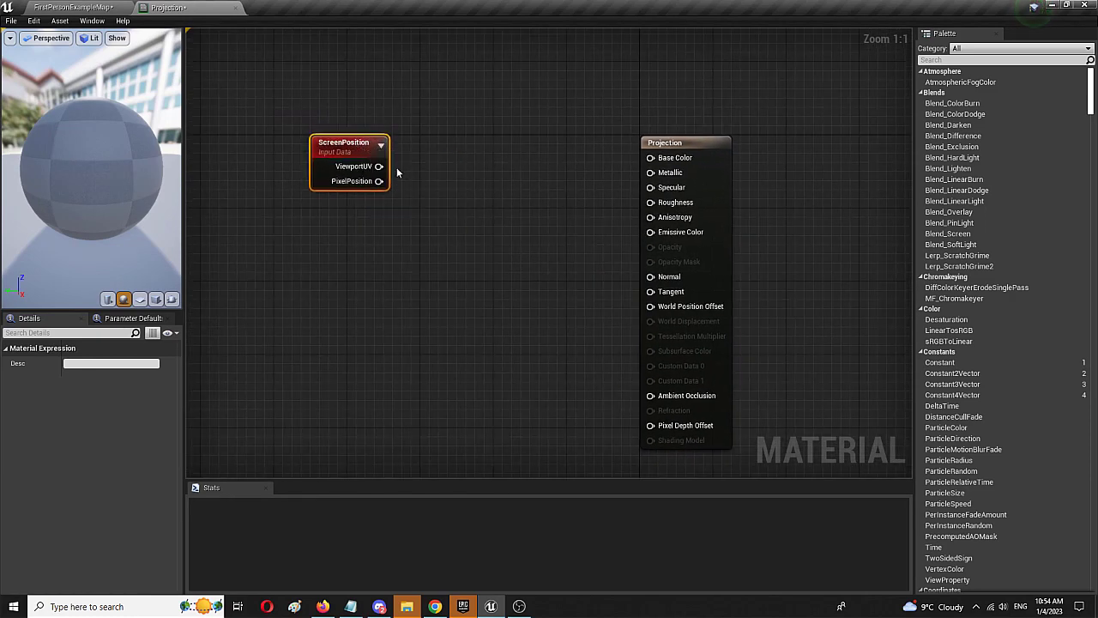
# Add a Texture Sample node fed by ScreenPosition's ViewportUV output and assign it the T_Ceramic_Tile_M texture.
pyautogui.moveTo(403, 172); pyautogui.dragTo(450, 169)
pyautogui.write('texture')
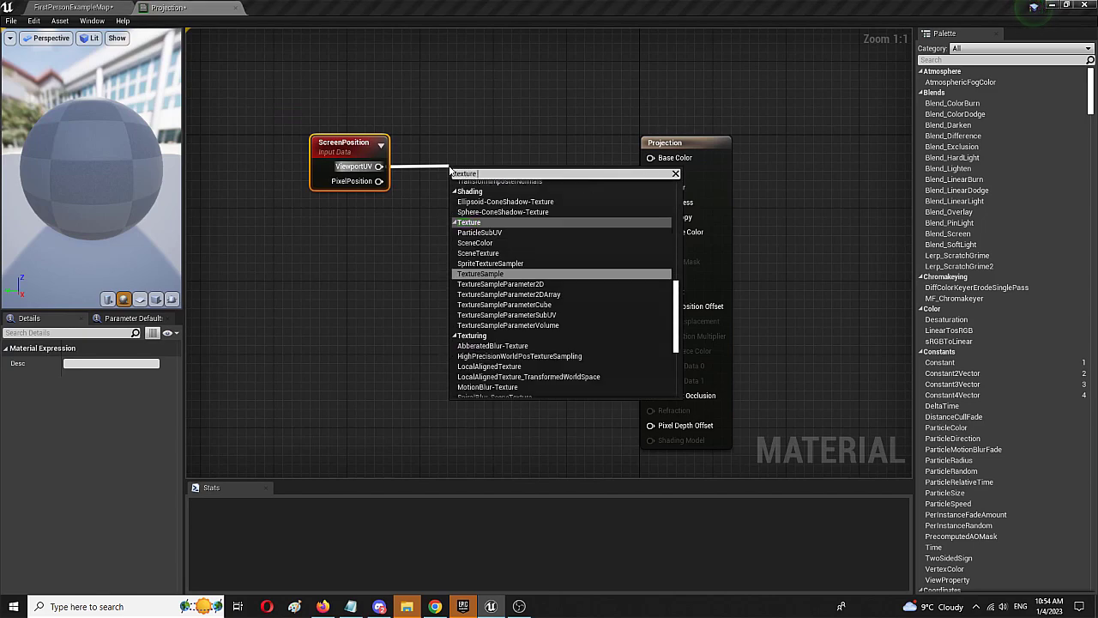
pyautogui.click(485, 273)
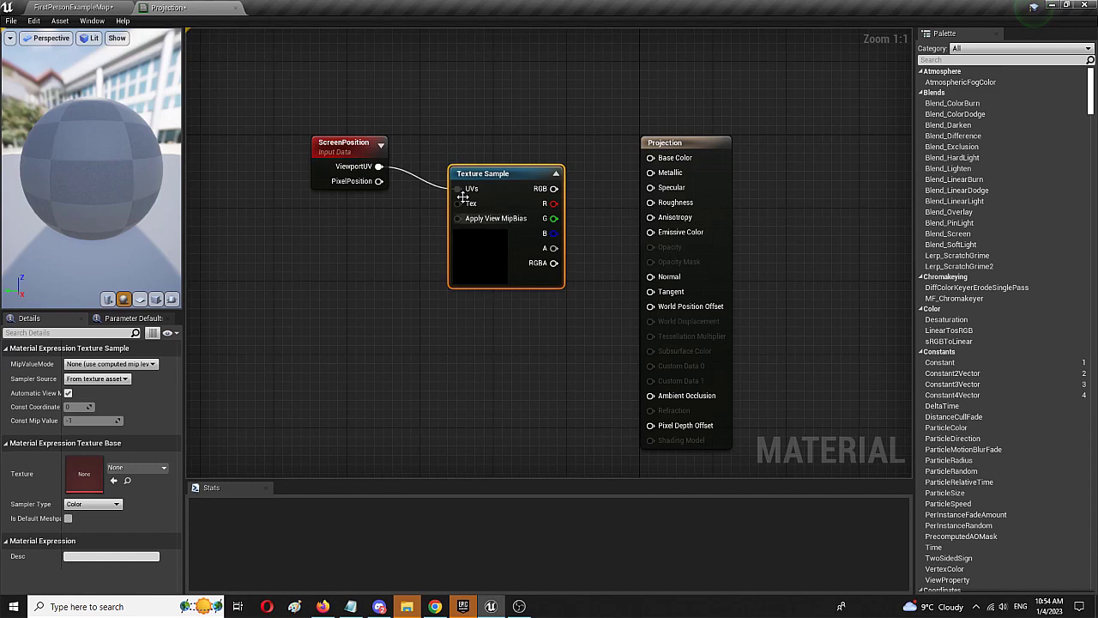
pyautogui.moveTo(474, 172)
pyautogui.mouseDown()
pyautogui.moveTo(472, 133)
pyautogui.moveTo(474, 151)
pyautogui.mouseUp()
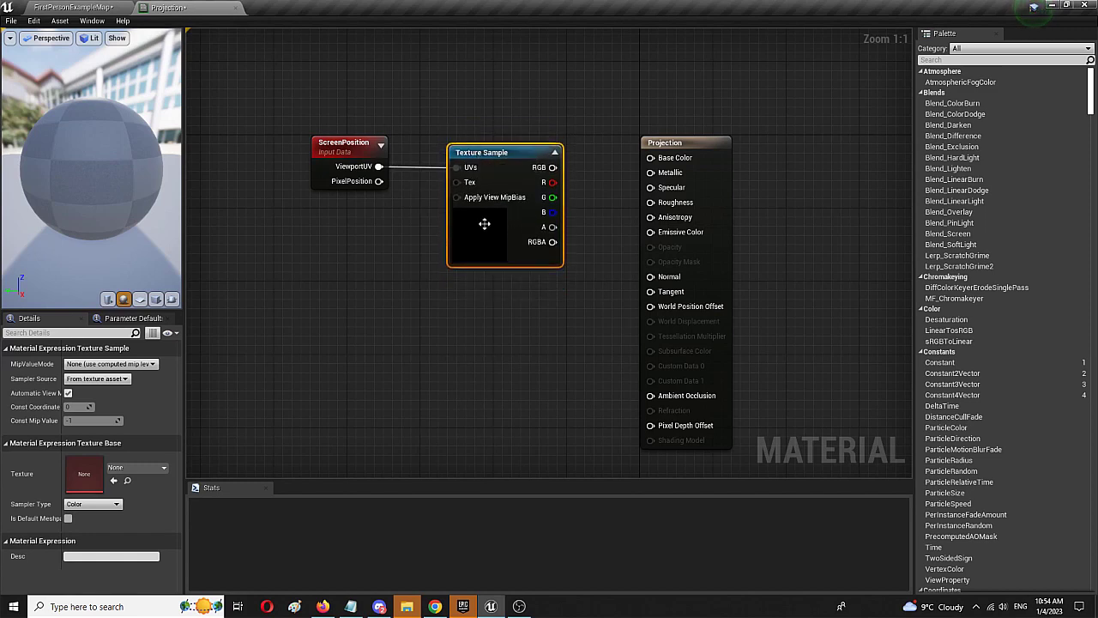
pyautogui.click(136, 467)
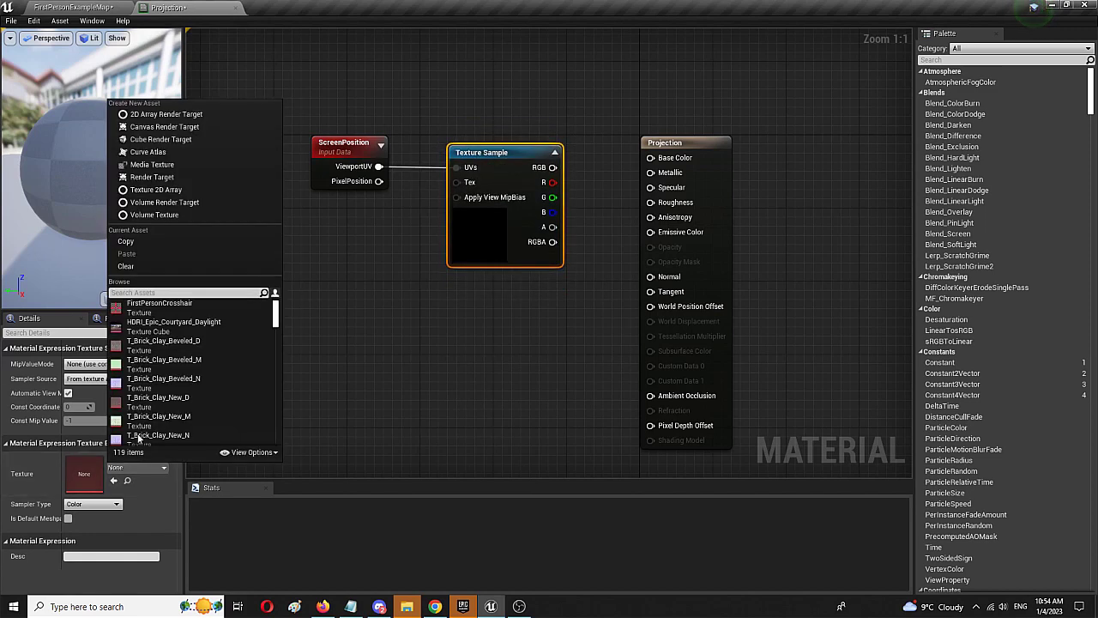
pyautogui.scroll(-5, 207, 355)
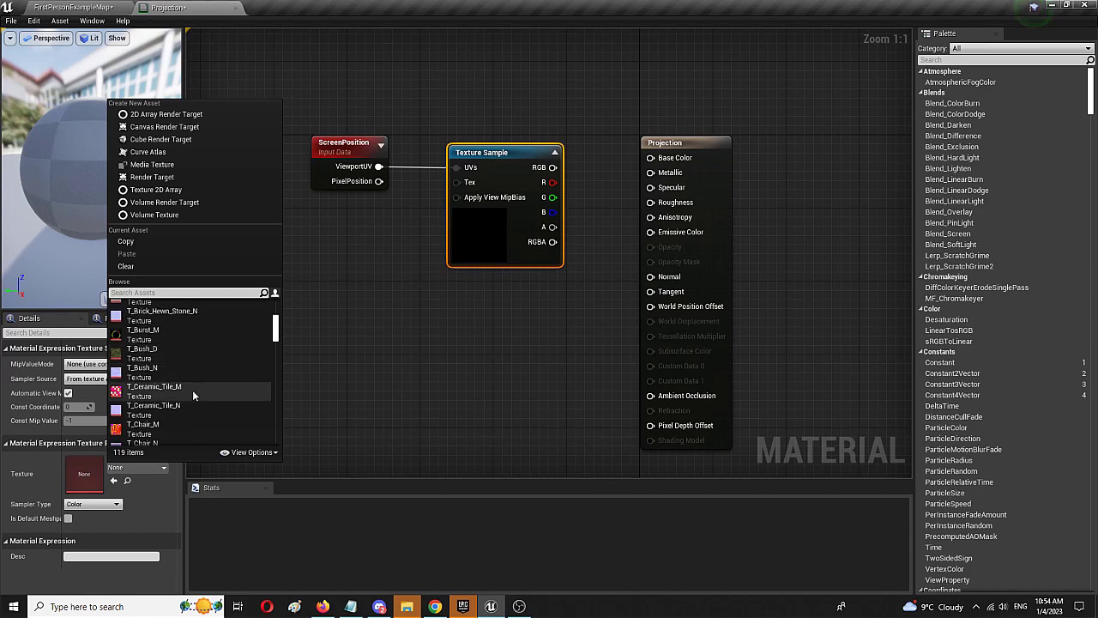
pyautogui.click(192, 389)
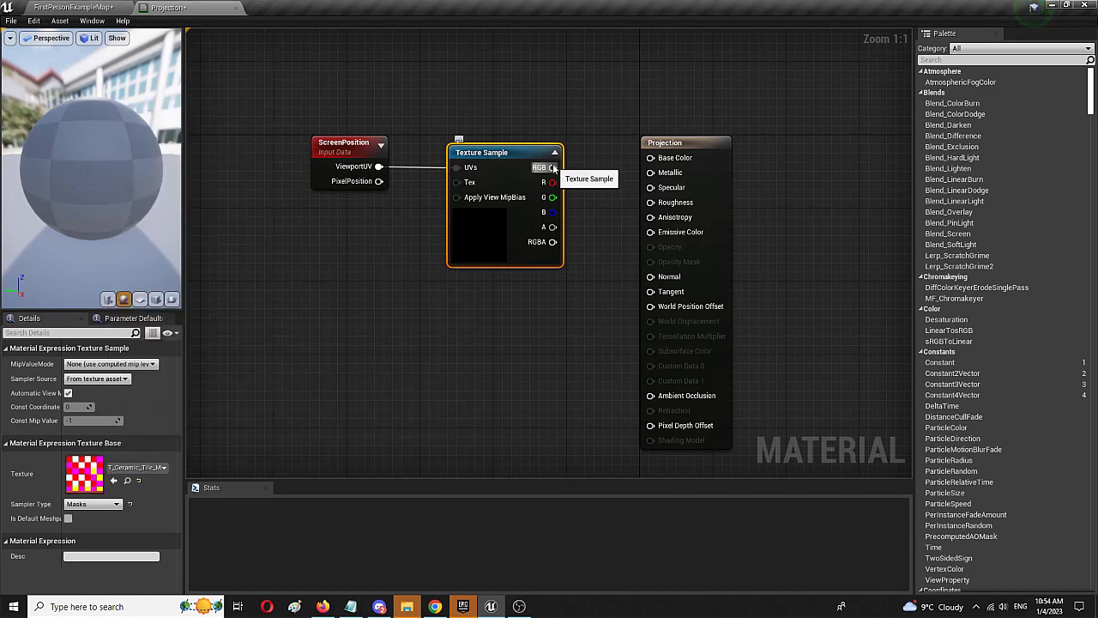
# Connect the Texture Sample's RGB output to Base Color and align the ScreenPosition and Texture Sample nodes with that input.
pyautogui.moveTo(553, 168); pyautogui.dragTo(652, 157)
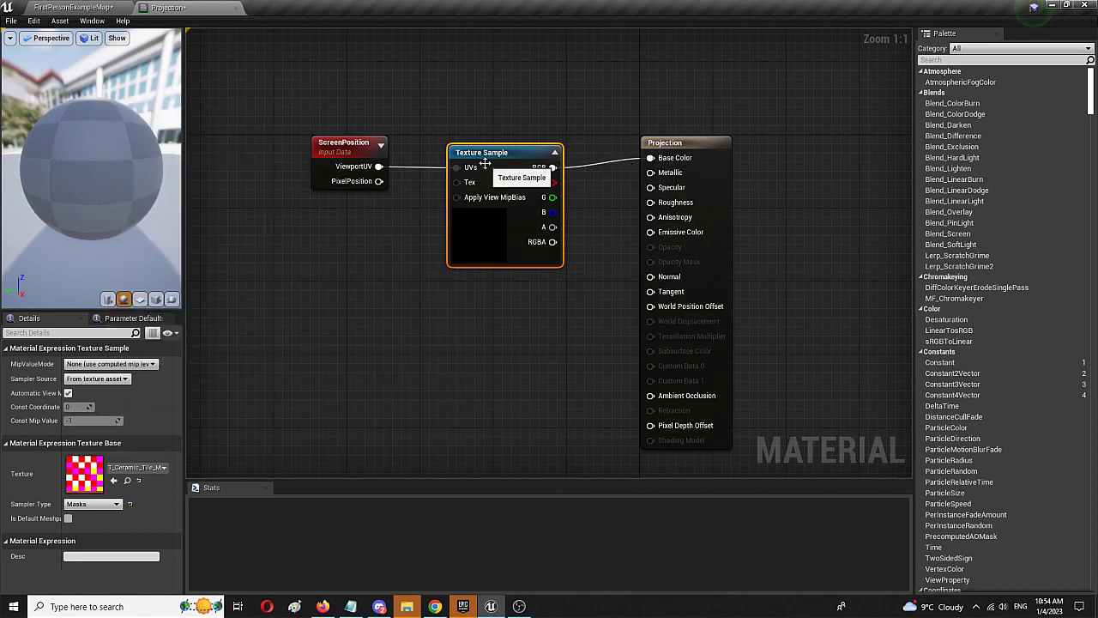
pyautogui.moveTo(491, 157); pyautogui.dragTo(491, 147)
pyautogui.moveTo(360, 145); pyautogui.dragTo(361, 136)
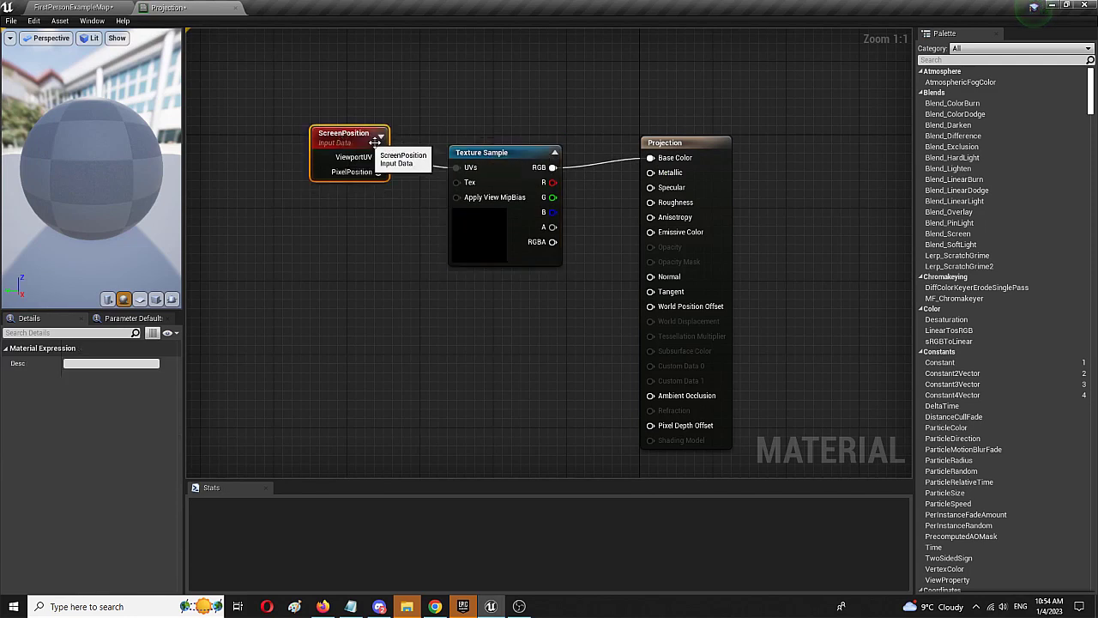
pyautogui.click(481, 146)
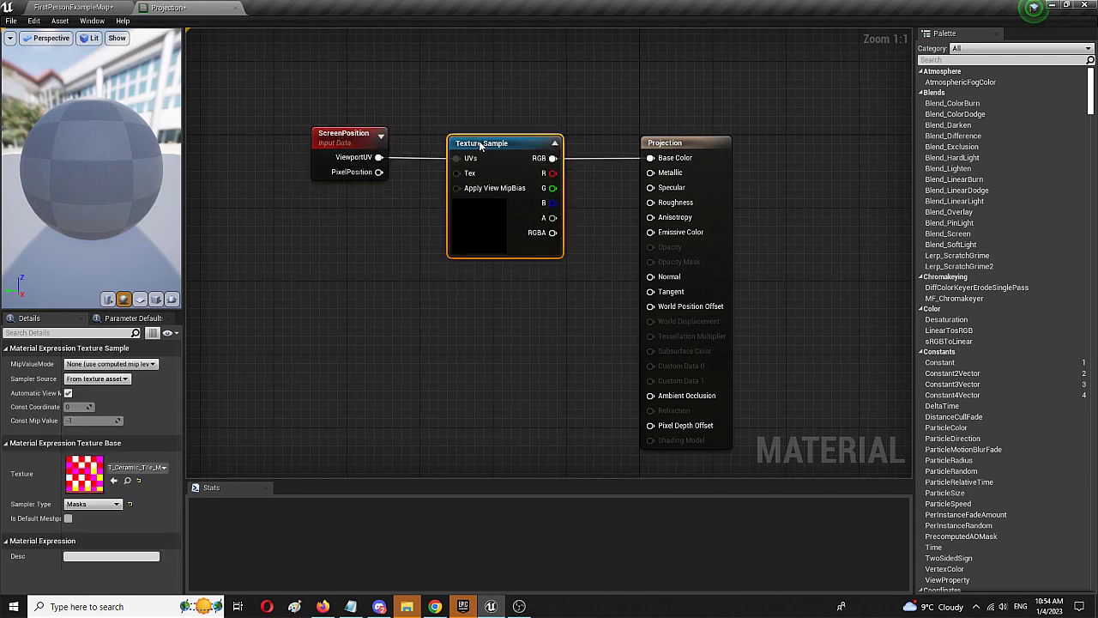
# Save the Projection material and examine its texture on the preview sphere at different distances.
pyautogui.click(11, 20)
pyautogui.click(55, 43)
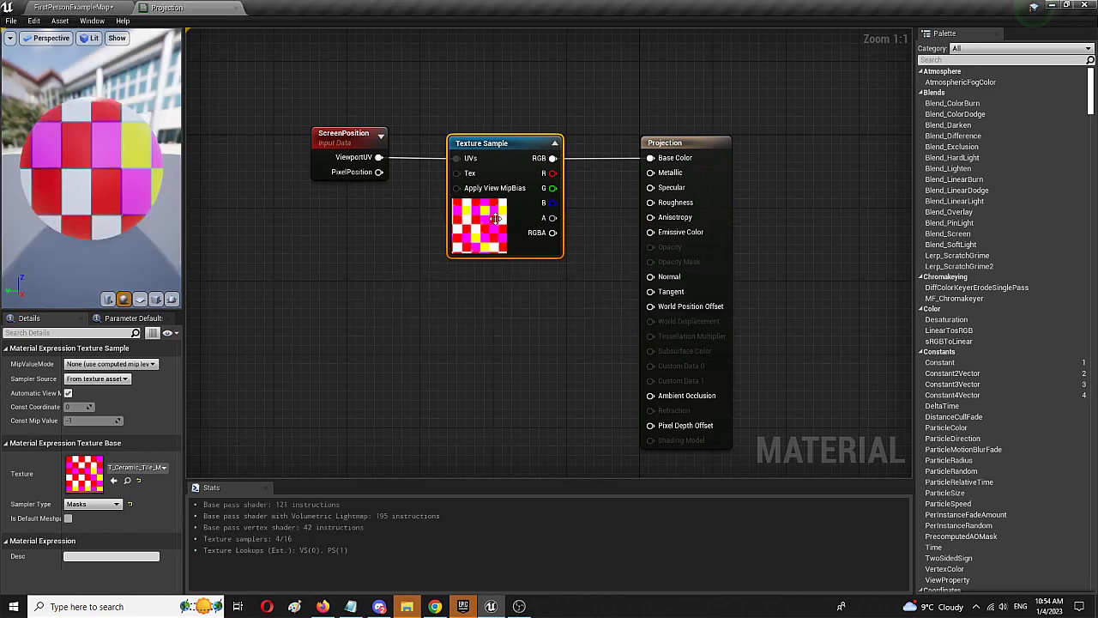
pyautogui.scroll(-4, 109, 171)
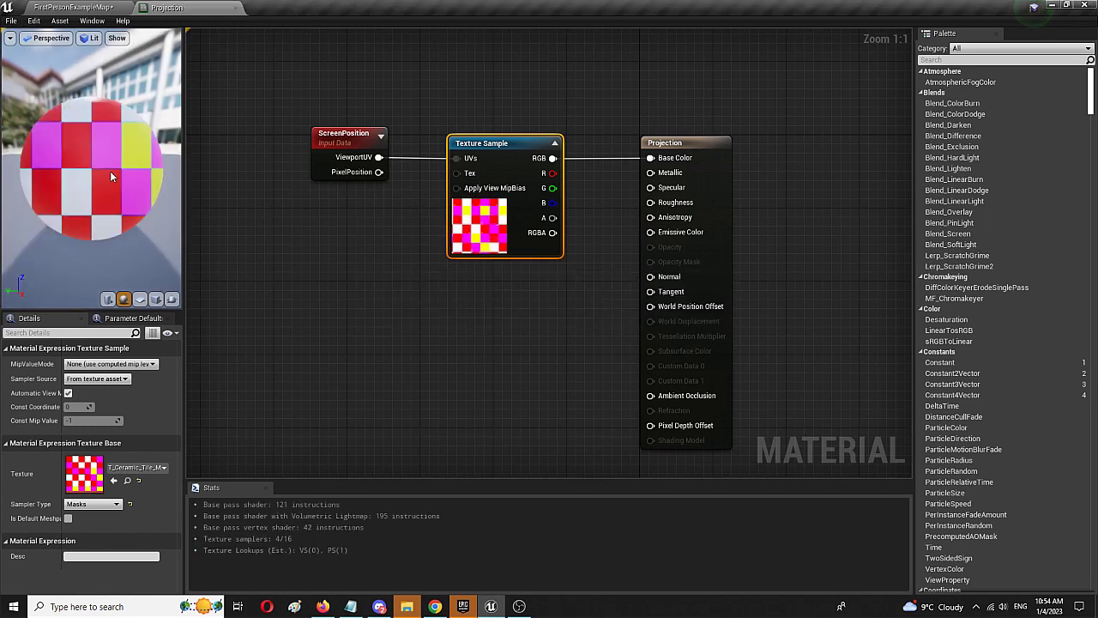
pyautogui.scroll(5, 109, 171)
pyautogui.scroll(-3, 114, 213)
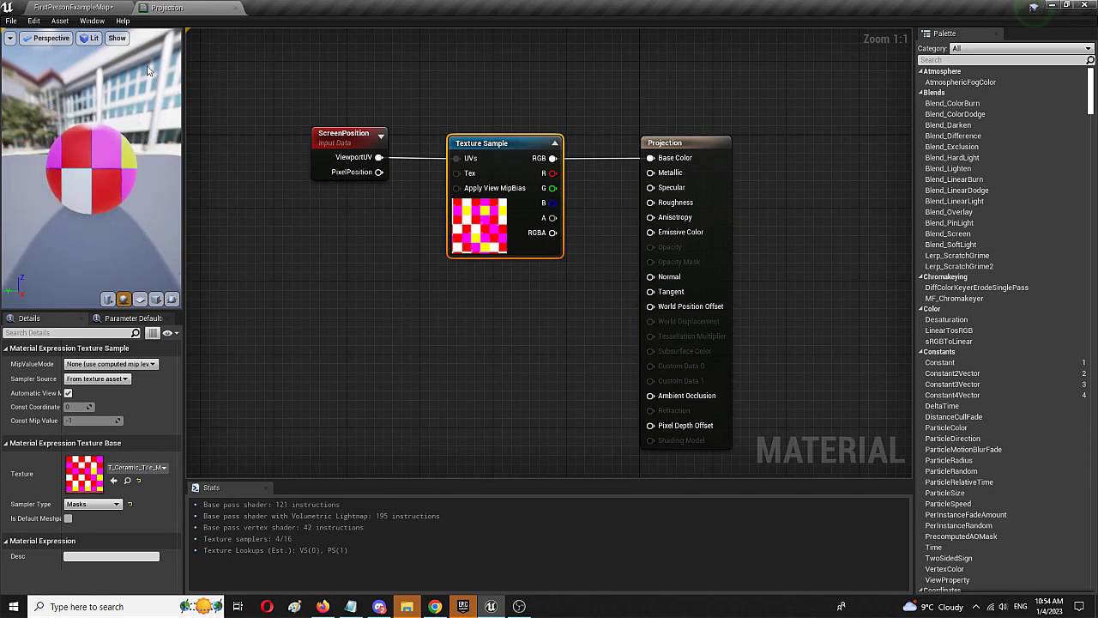
# In the level, apply the NormNoPro material to the farther cube and the Projection material to the nearer cube.
pyautogui.click(78, 7)
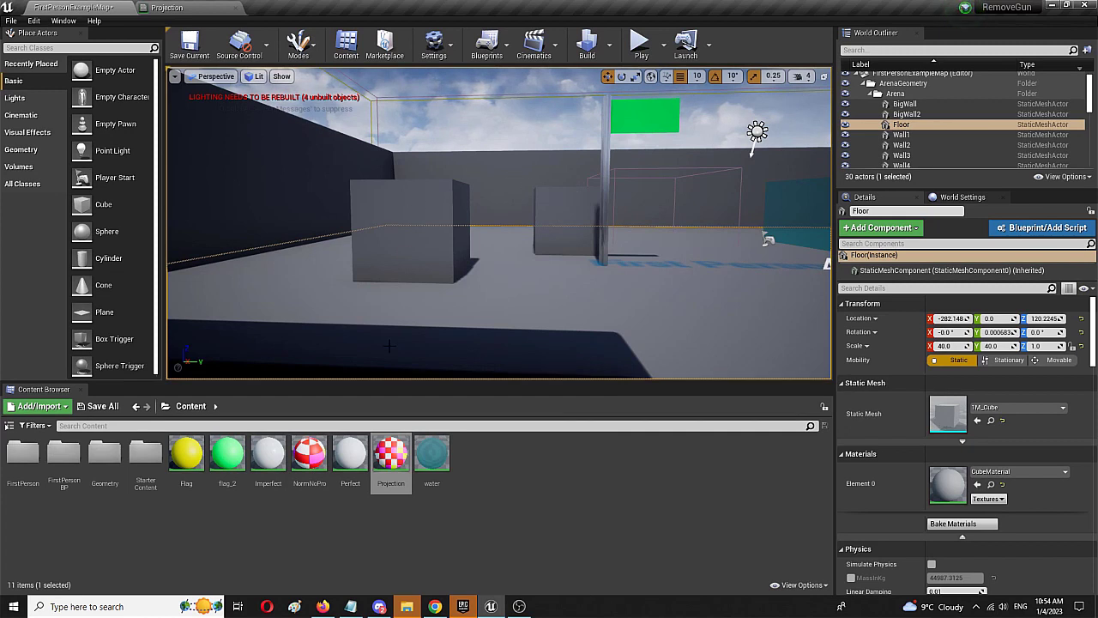
pyautogui.moveTo(303, 457); pyautogui.dragTo(568, 232)
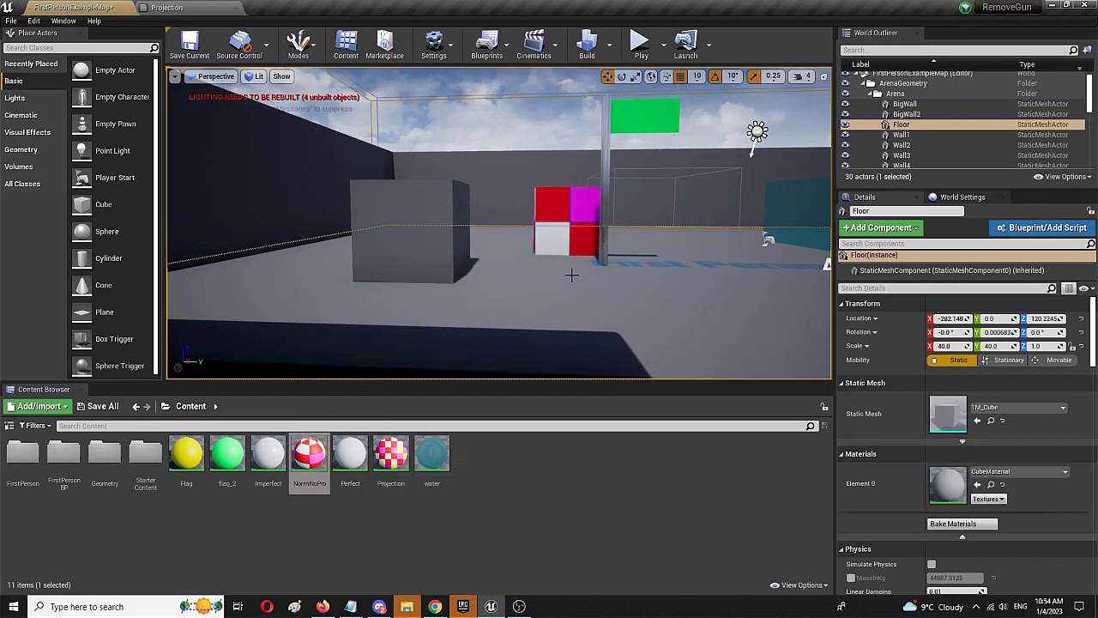
pyautogui.moveTo(390, 453); pyautogui.dragTo(422, 244)
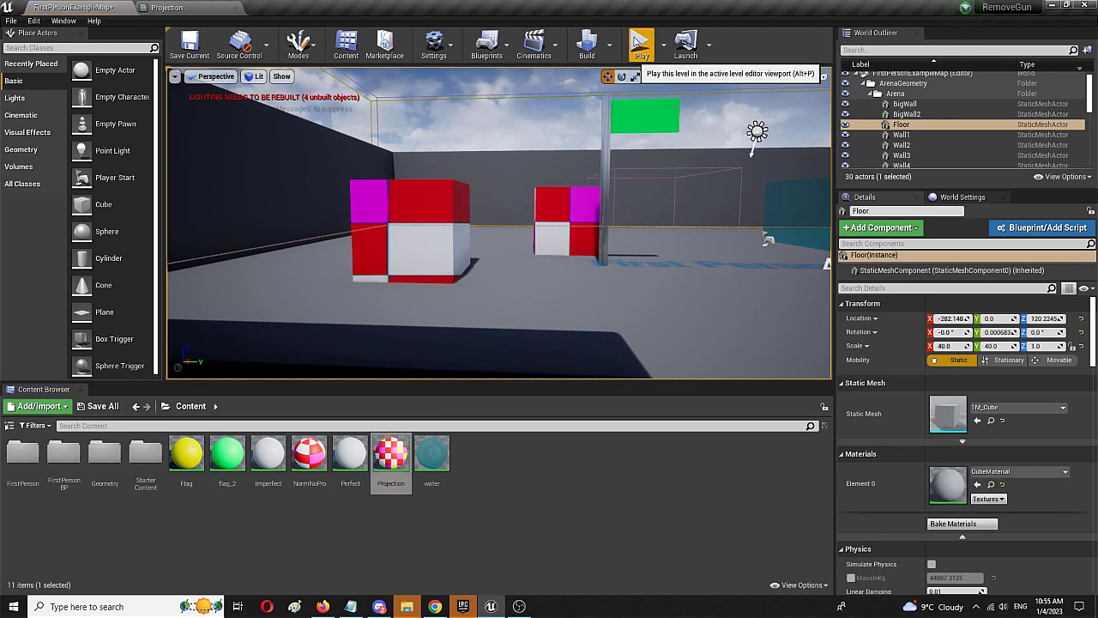
# Play the level and walk toward the NormNoPro cube to examine how its regular texture behaves as the camera moves.
pyautogui.click(639, 43)
pyautogui.click(502, 238)
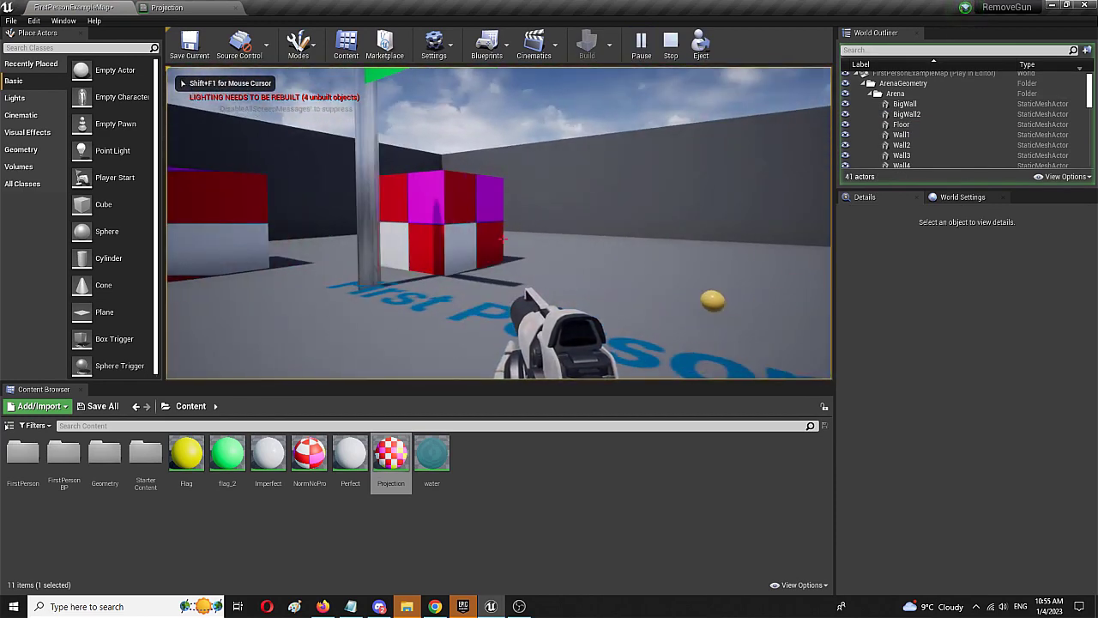
pyautogui.press('w')
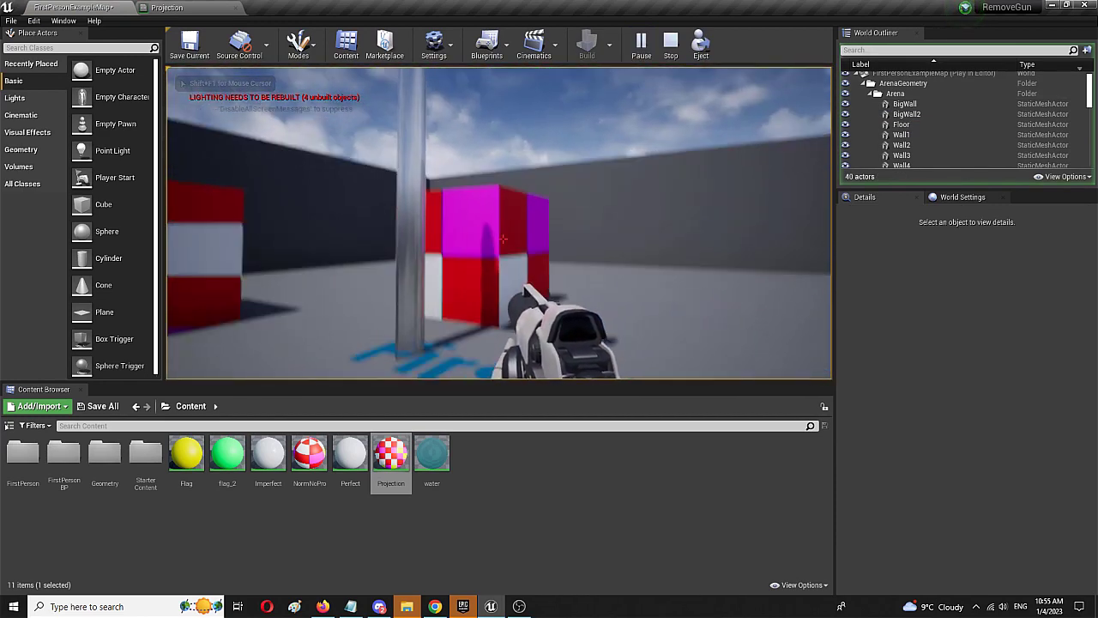
pyautogui.press('w')
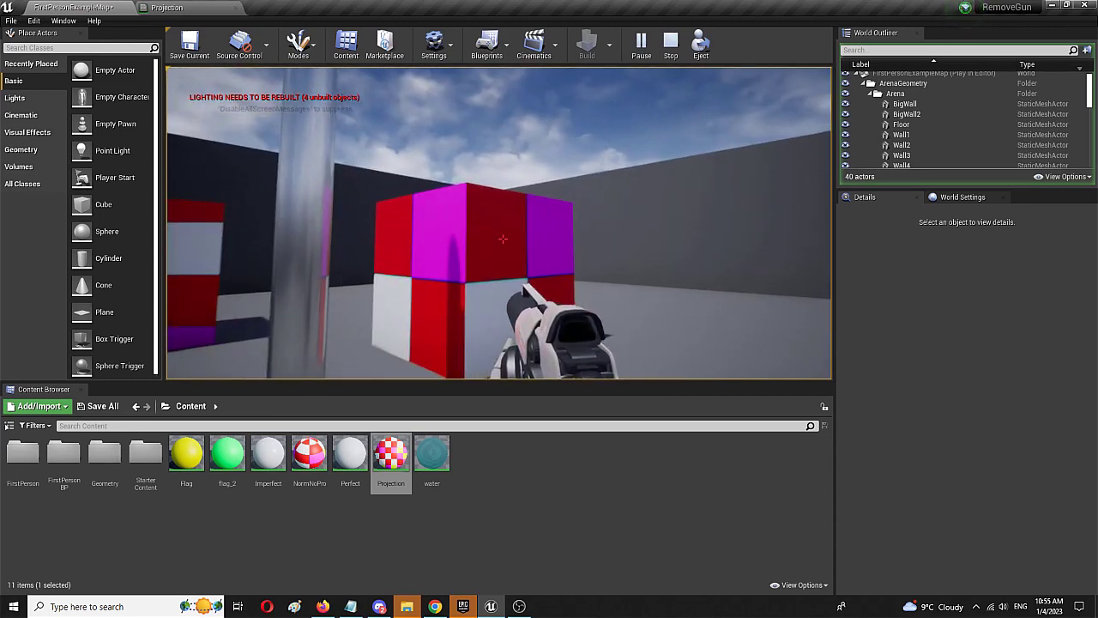
# Circle, approach and back away from the Projection cube to examine how its screen-projected texture behaves, and end the play session.
pyautogui.press('w')
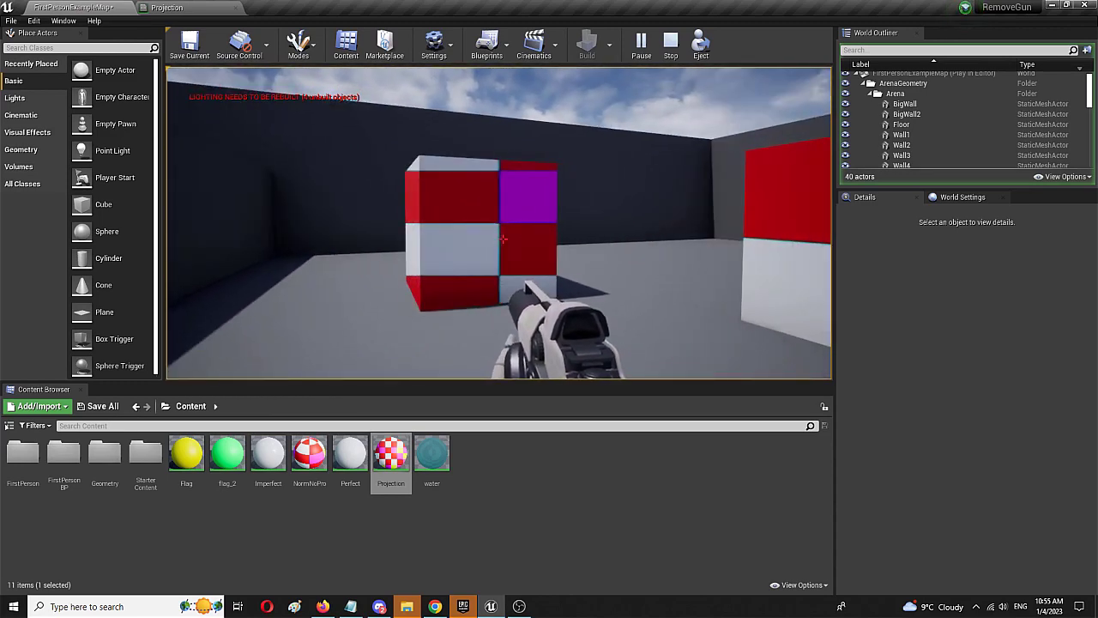
pyautogui.press('w')
pyautogui.press('a')
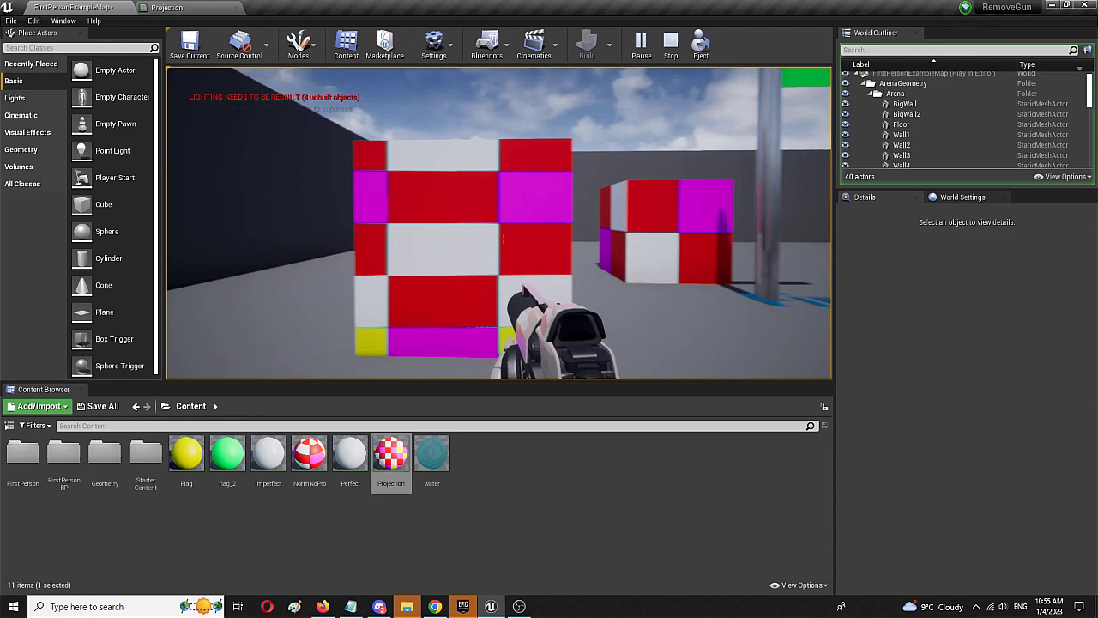
pyautogui.press('a')
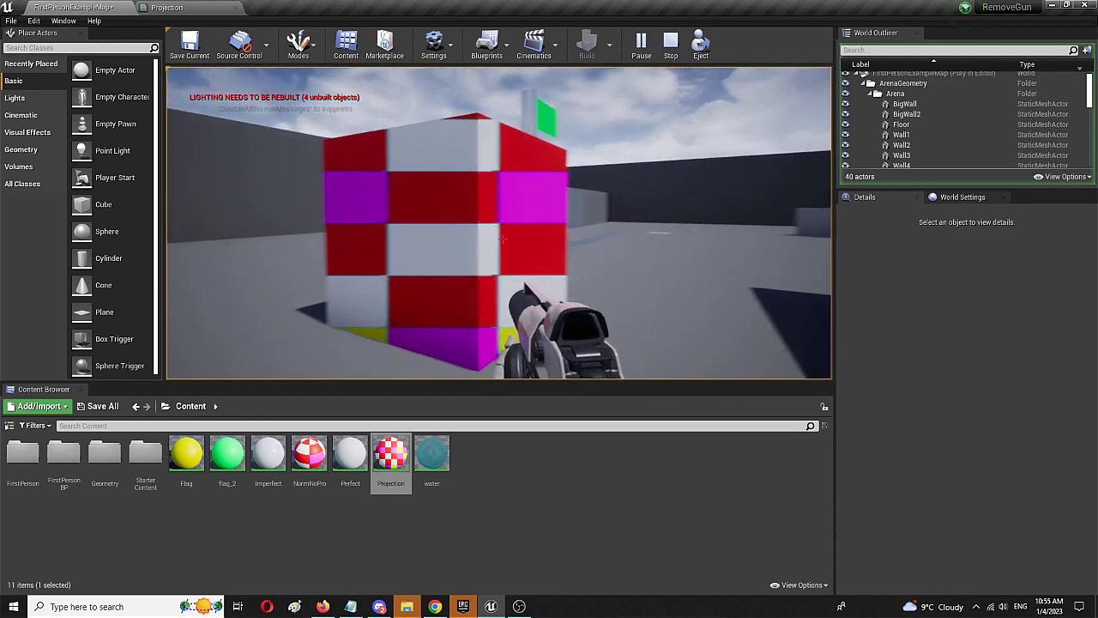
pyautogui.press('a')
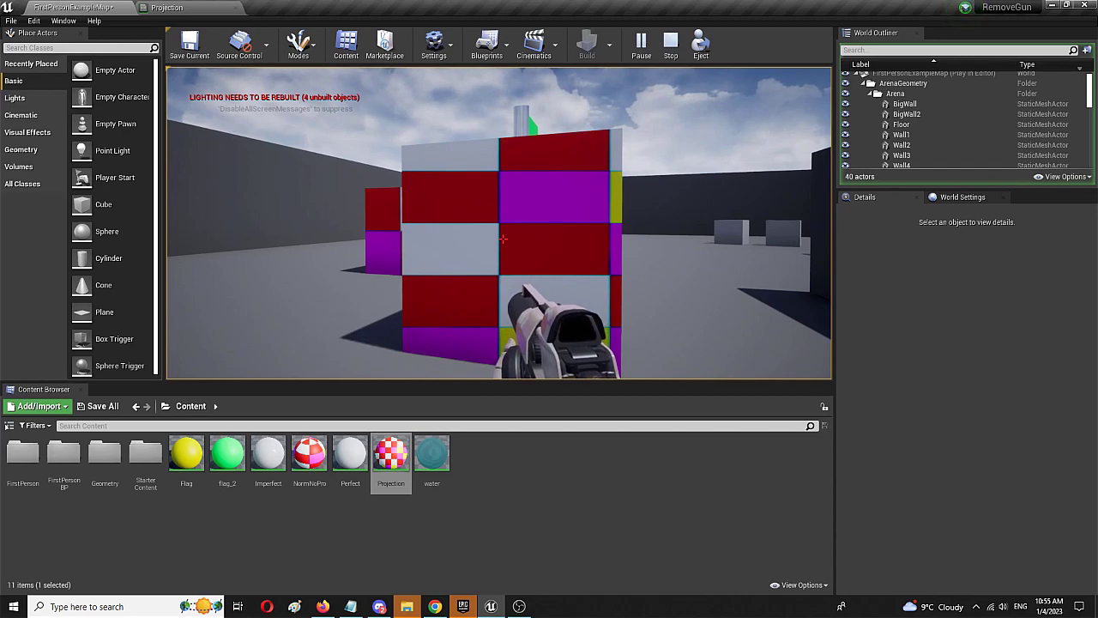
pyautogui.press('d')
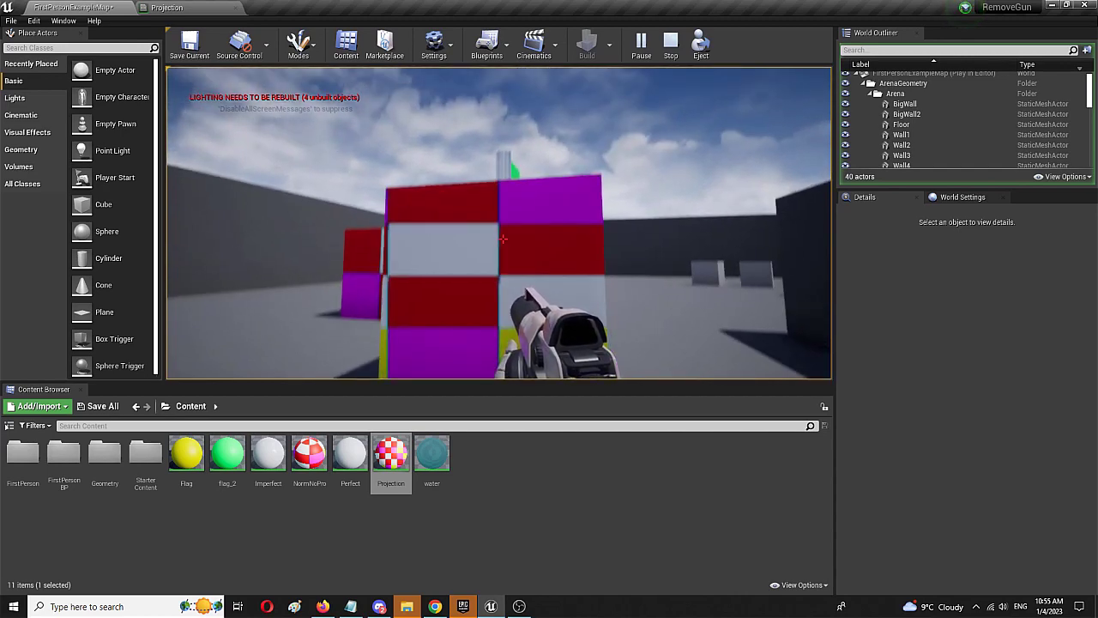
pyautogui.press('space')
pyautogui.press('d')
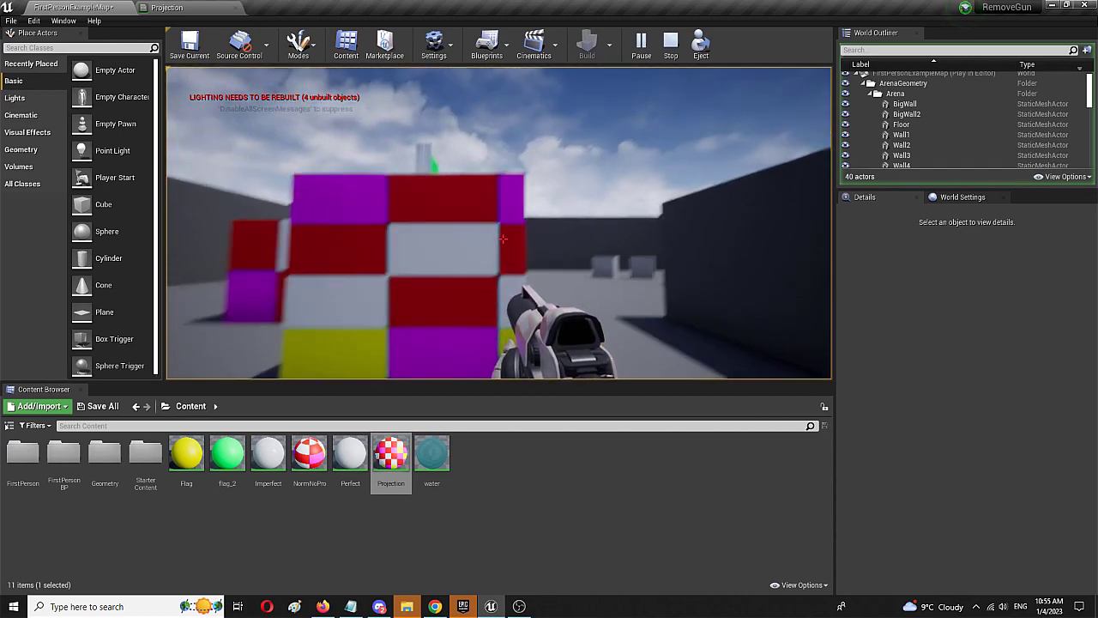
pyautogui.press('space')
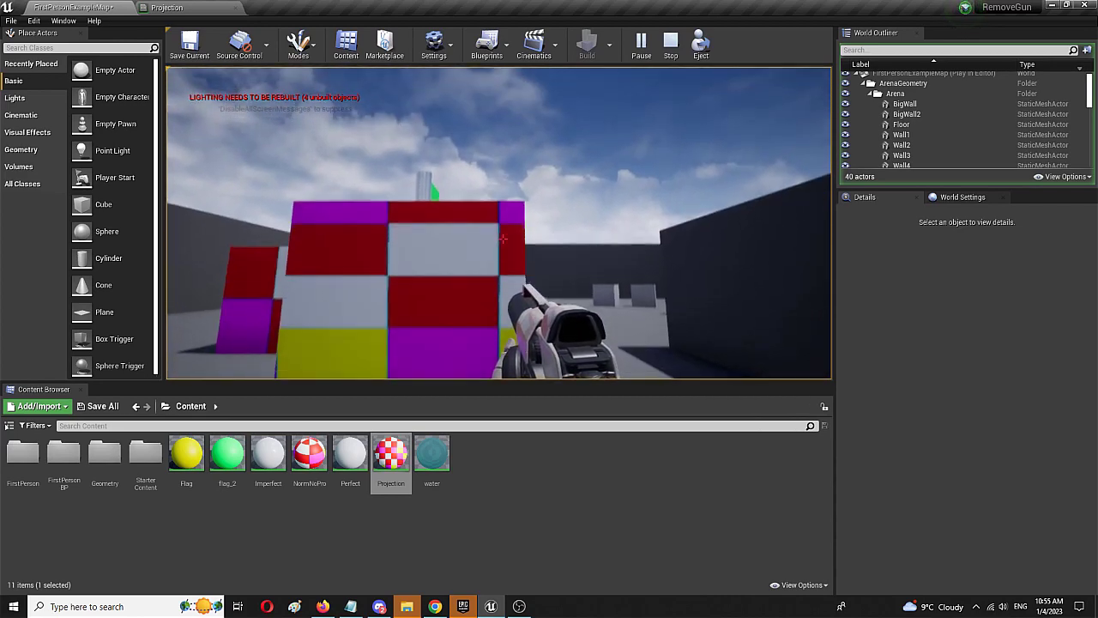
pyautogui.press('d')
pyautogui.press('a')
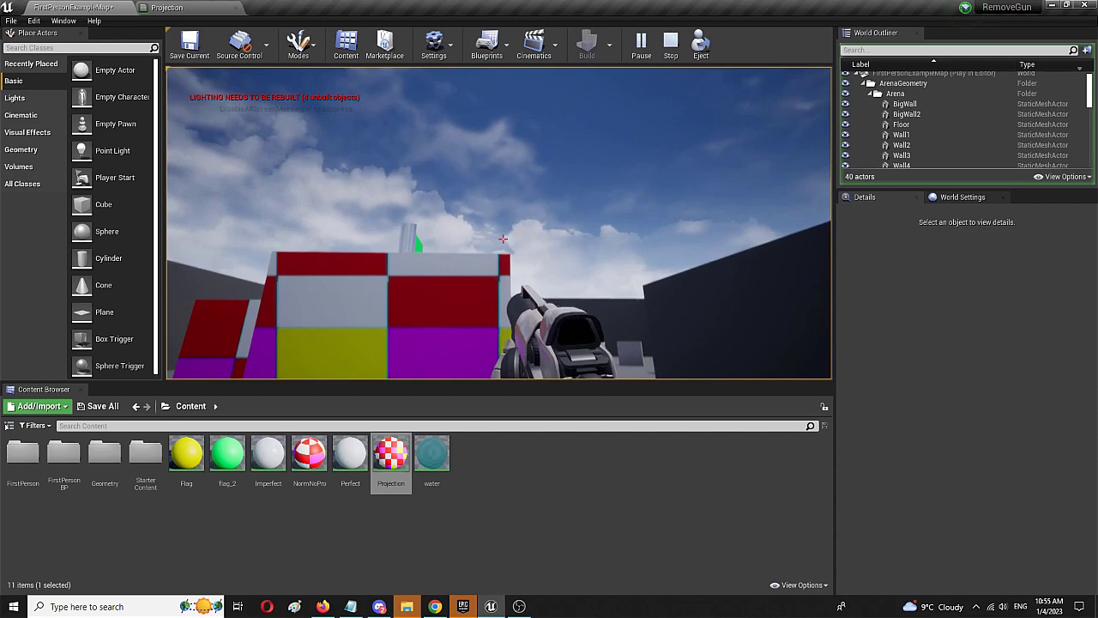
pyautogui.press('a')
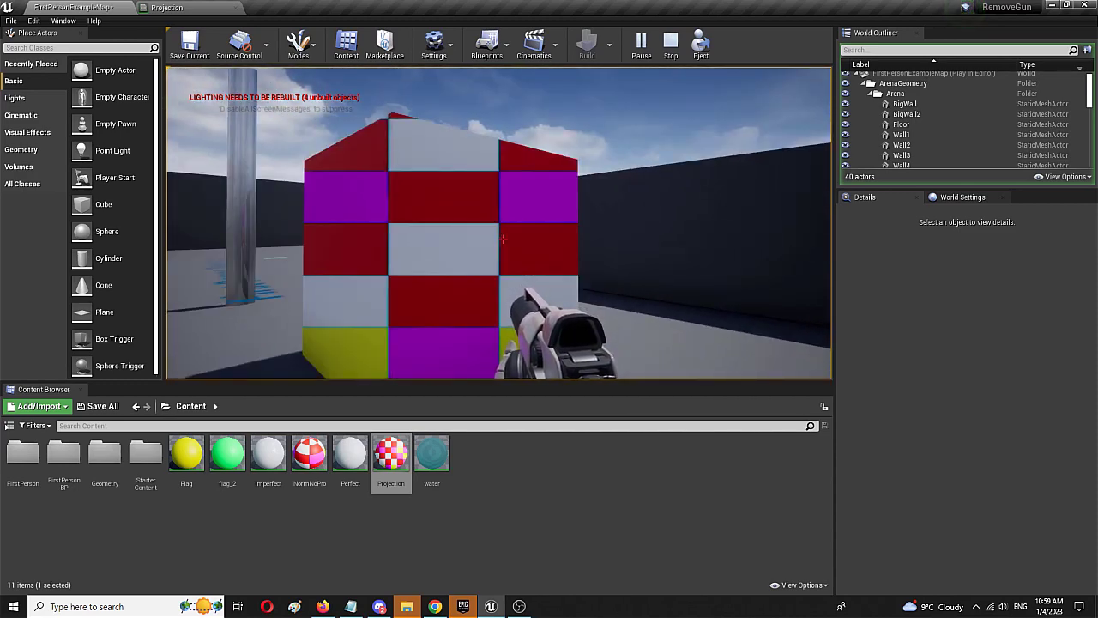
pyautogui.press('a')
pyautogui.press('w')
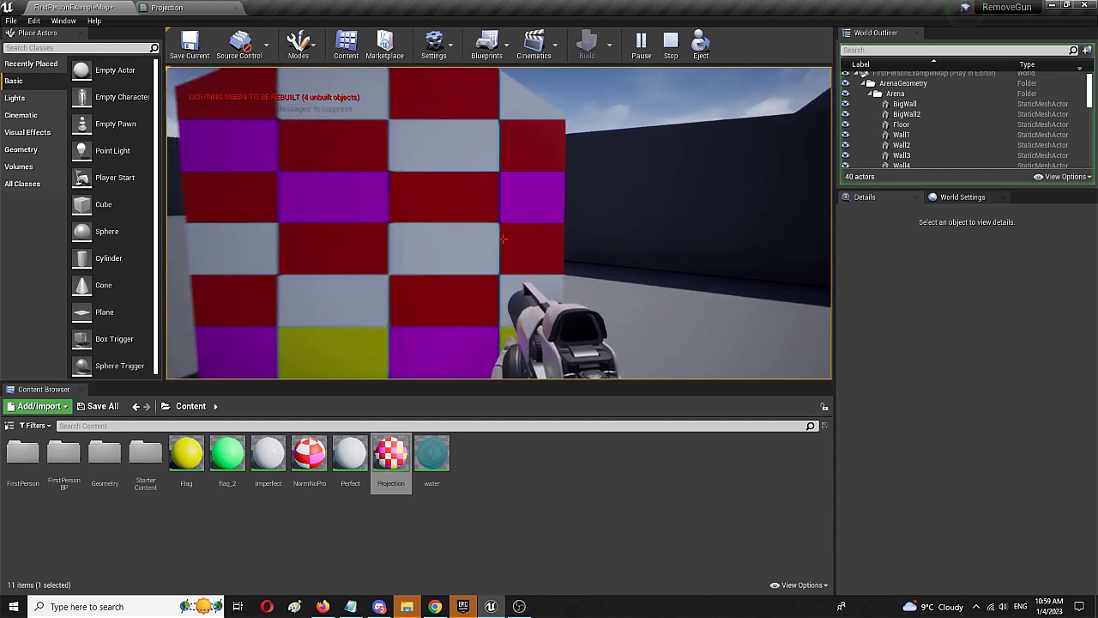
pyautogui.press('s')
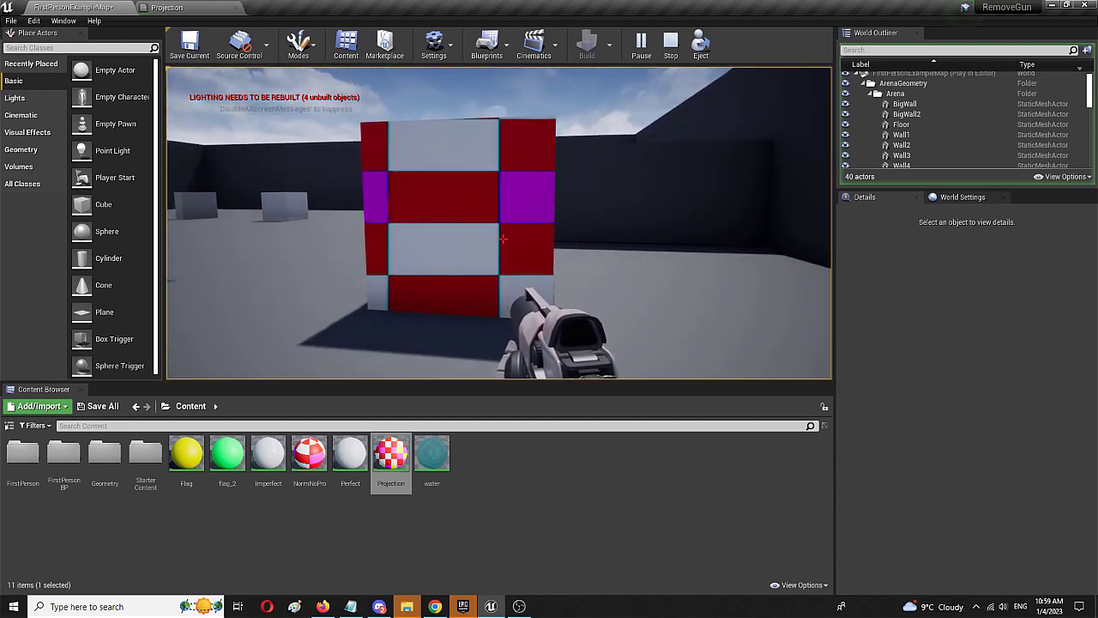
pyautogui.press('a')
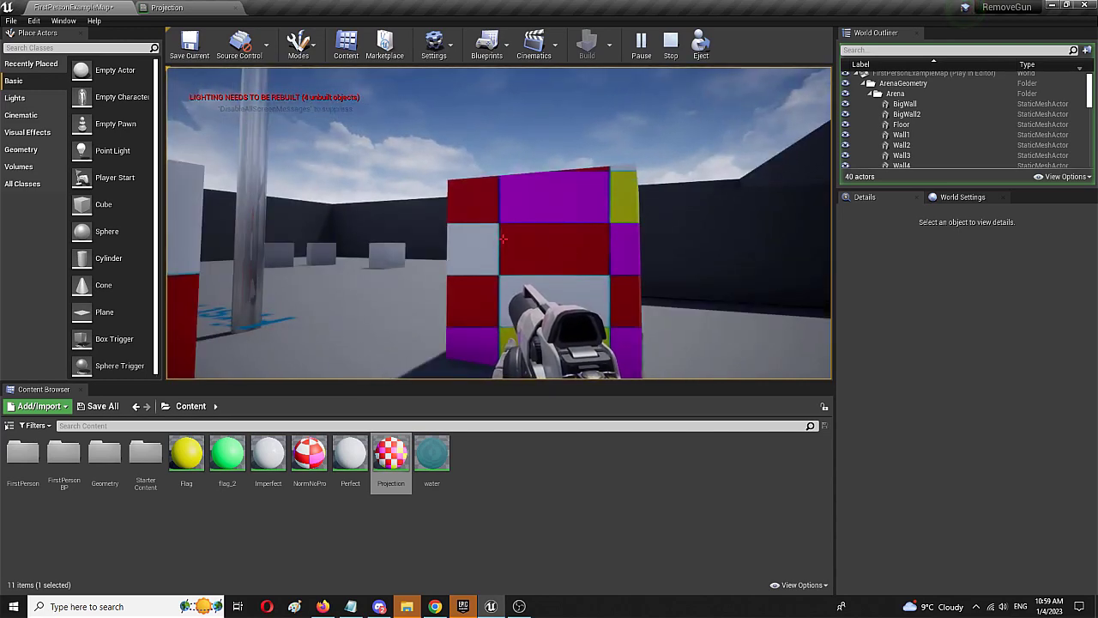
pyautogui.press('d')
pyautogui.press('a')
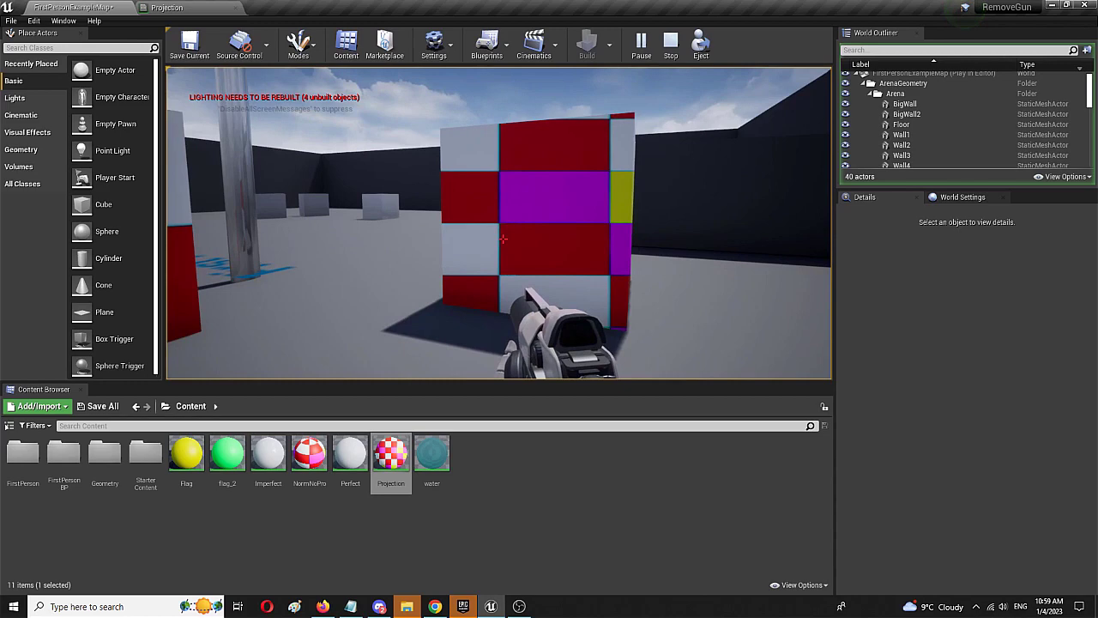
pyautogui.press('w')
pyautogui.press('a')
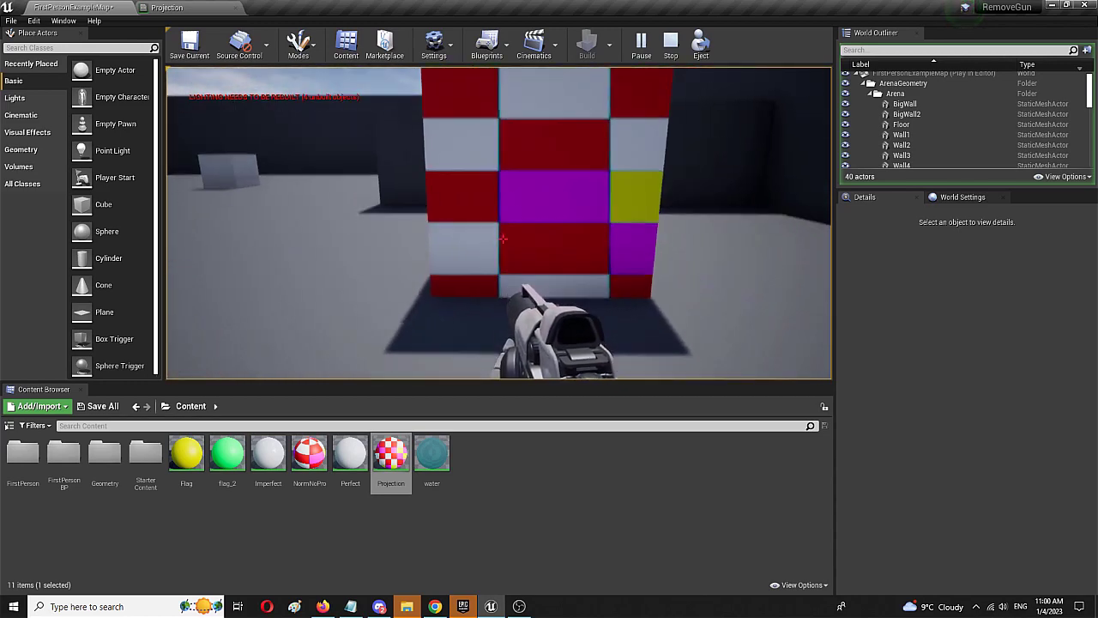
pyautogui.press('a')
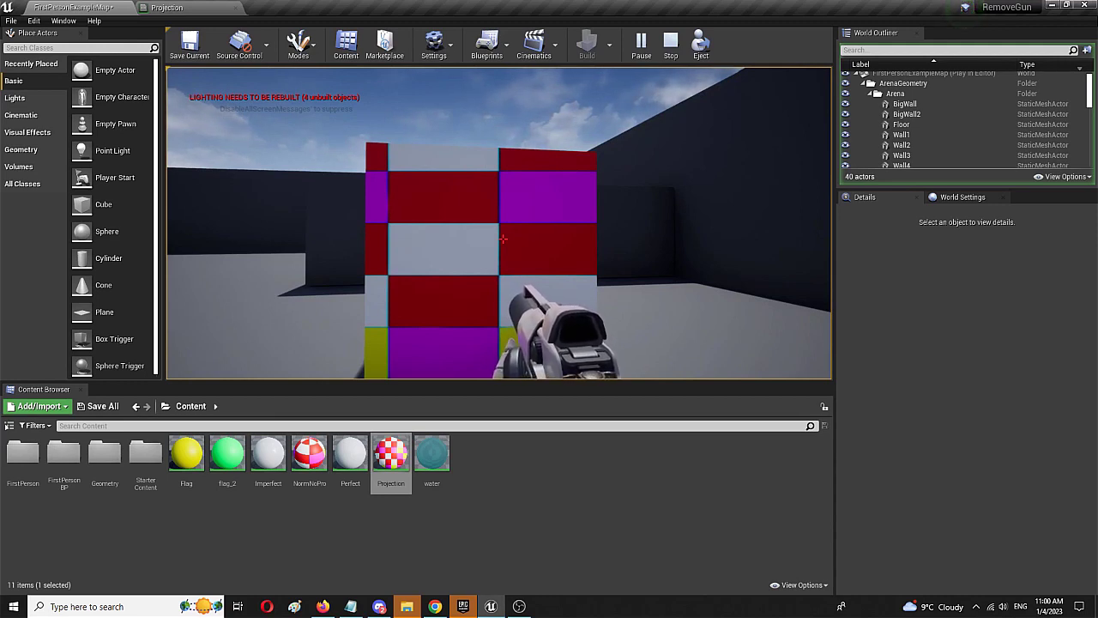
pyautogui.press('d')
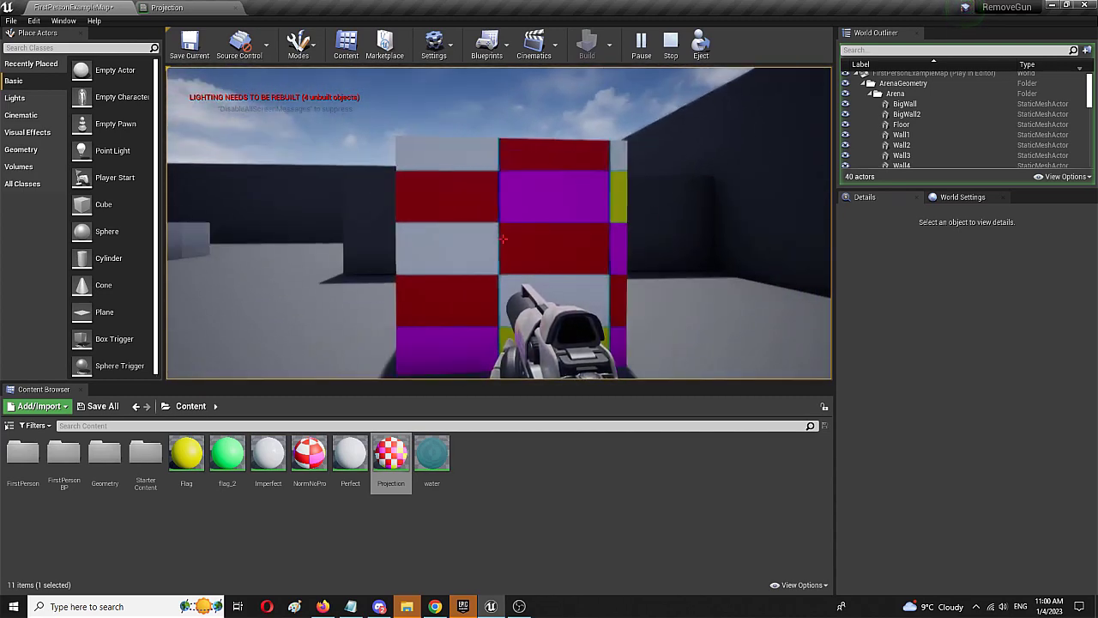
pyautogui.press('Escape')
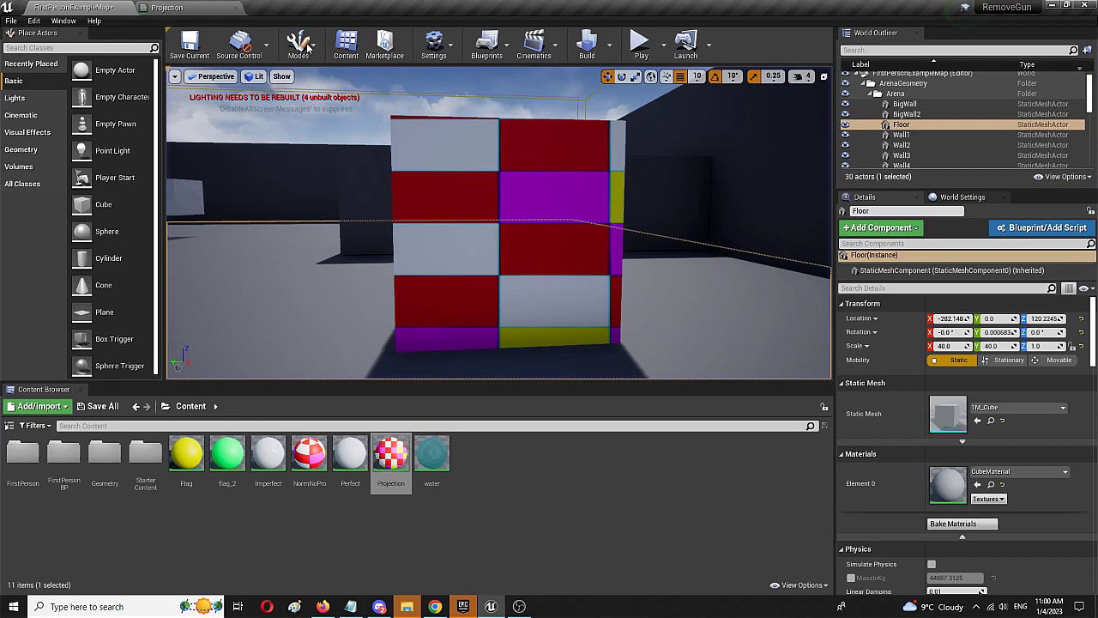
pyautogui.click(166, 7)
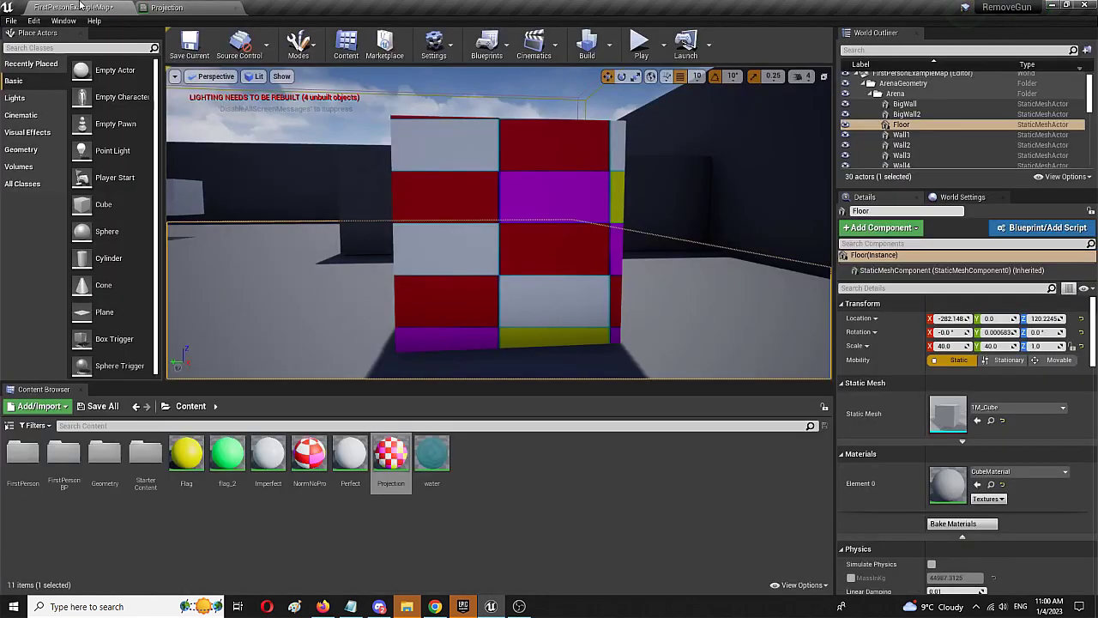
pyautogui.click(72, 7)
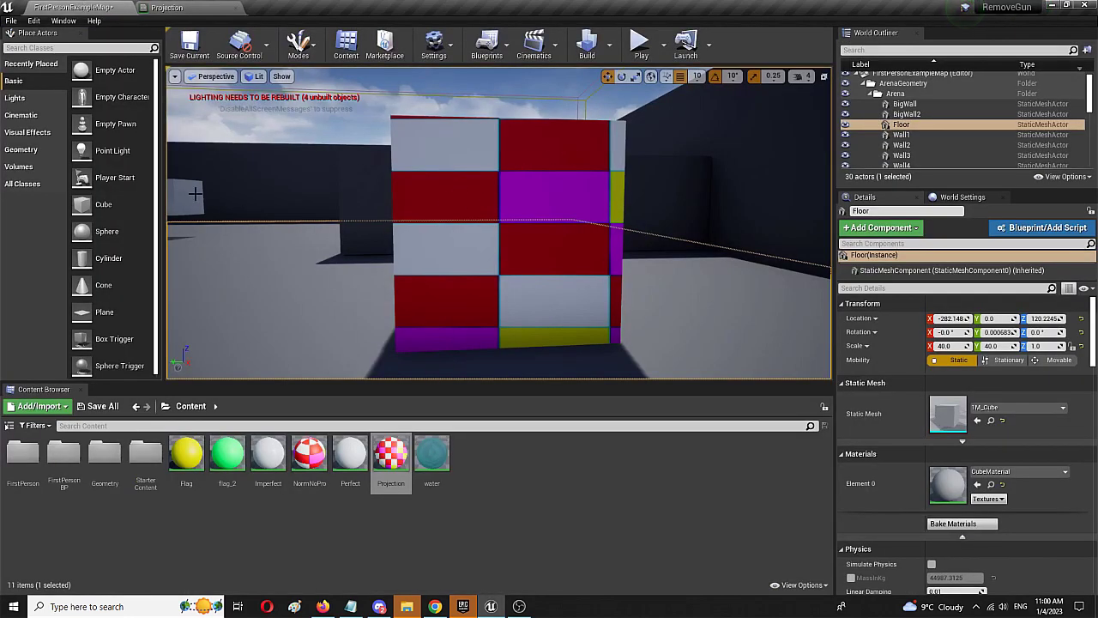